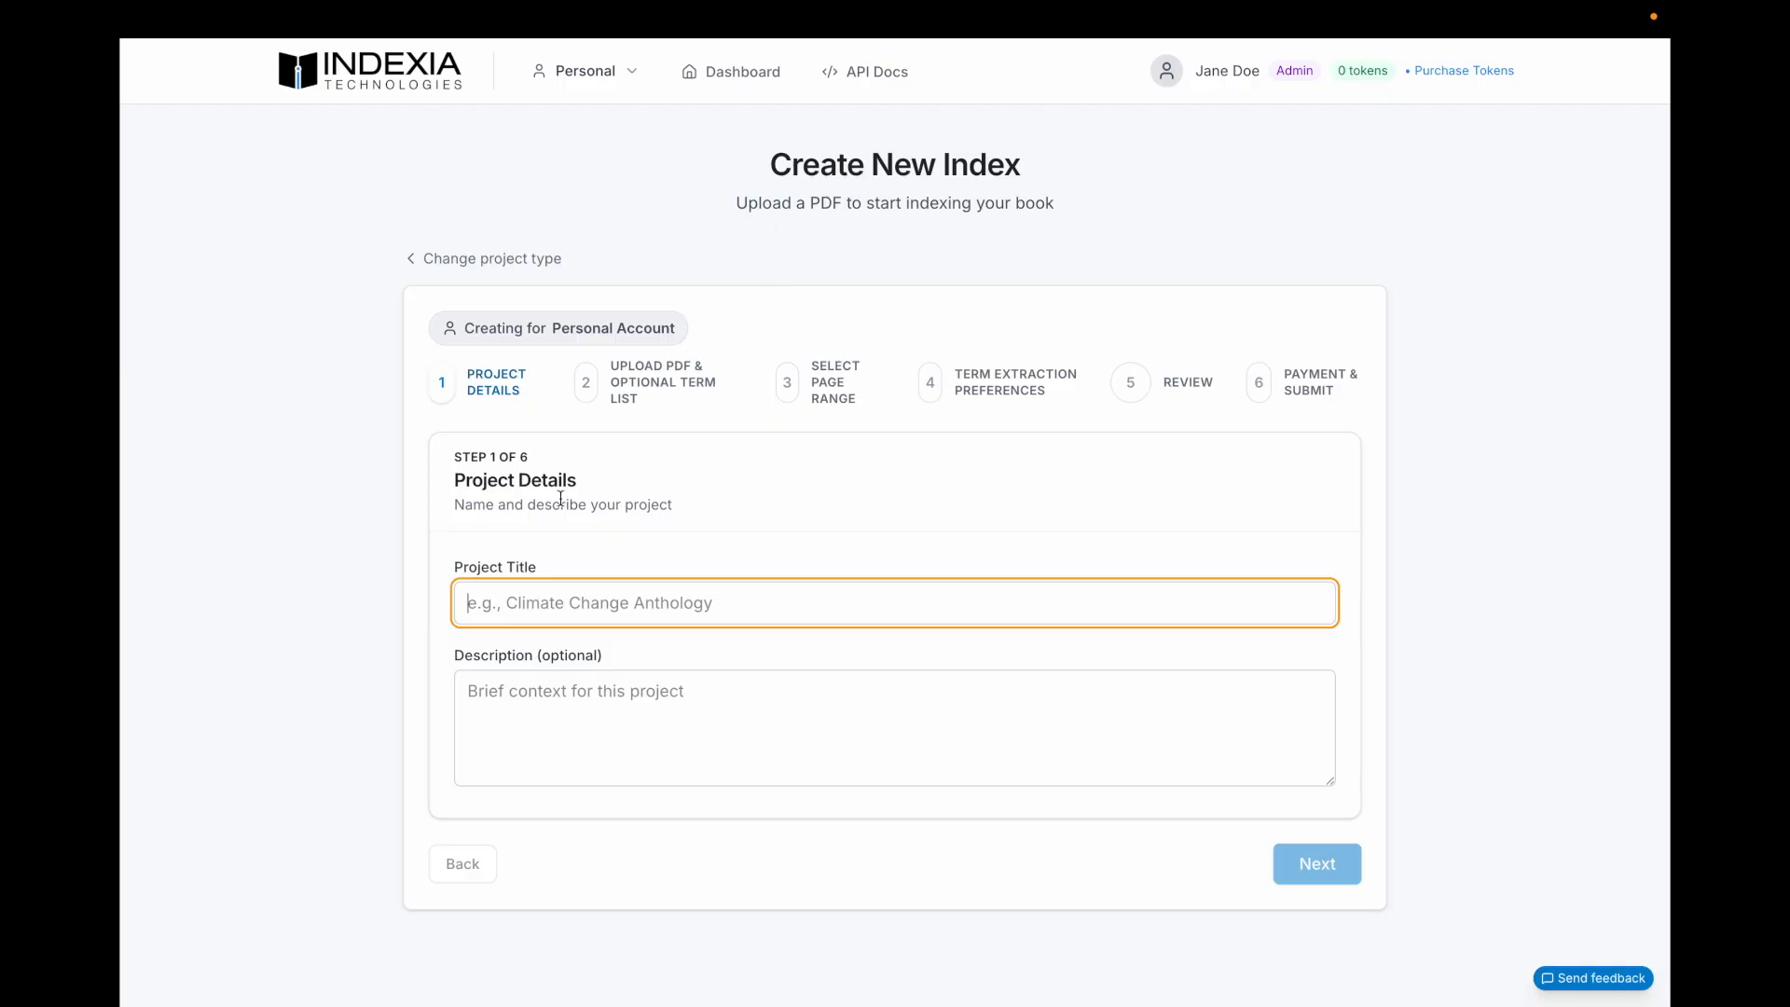
# - Title the project "Common Sense" with the description "book by Thomas Paine" and continue to the PDF upload
pyautogui.write('Common Sense')
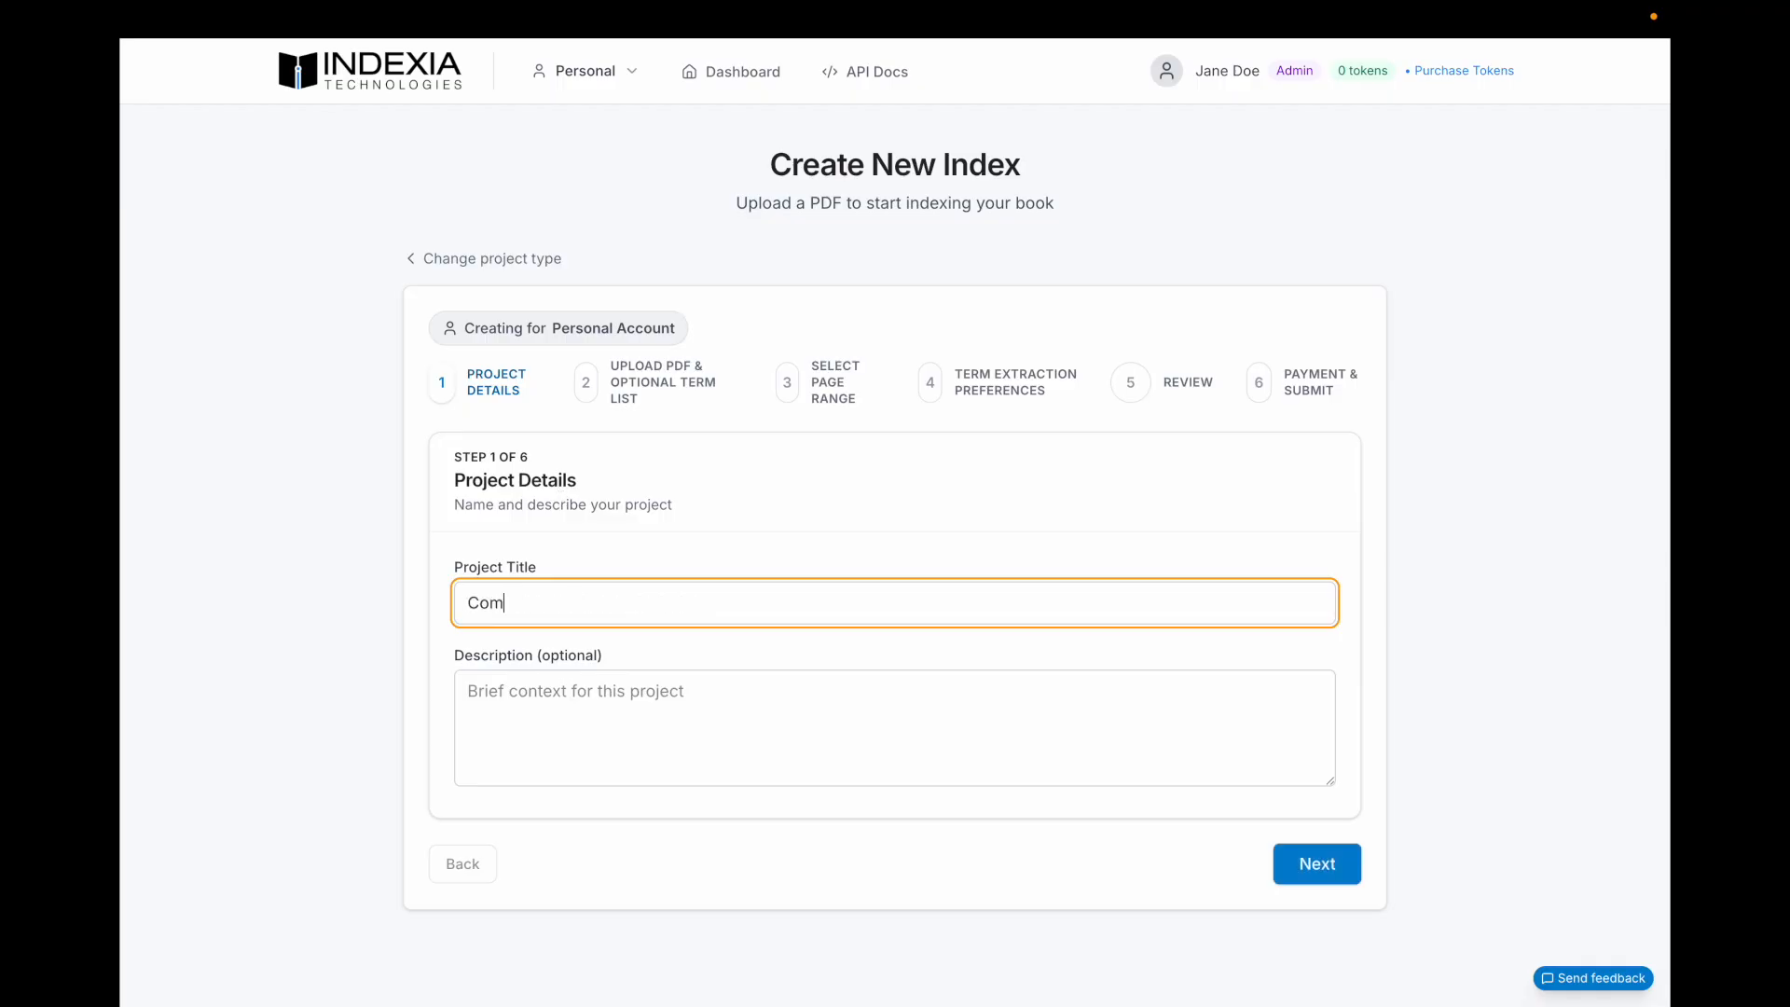
pyautogui.click(511, 769)
pyautogui.write('book')
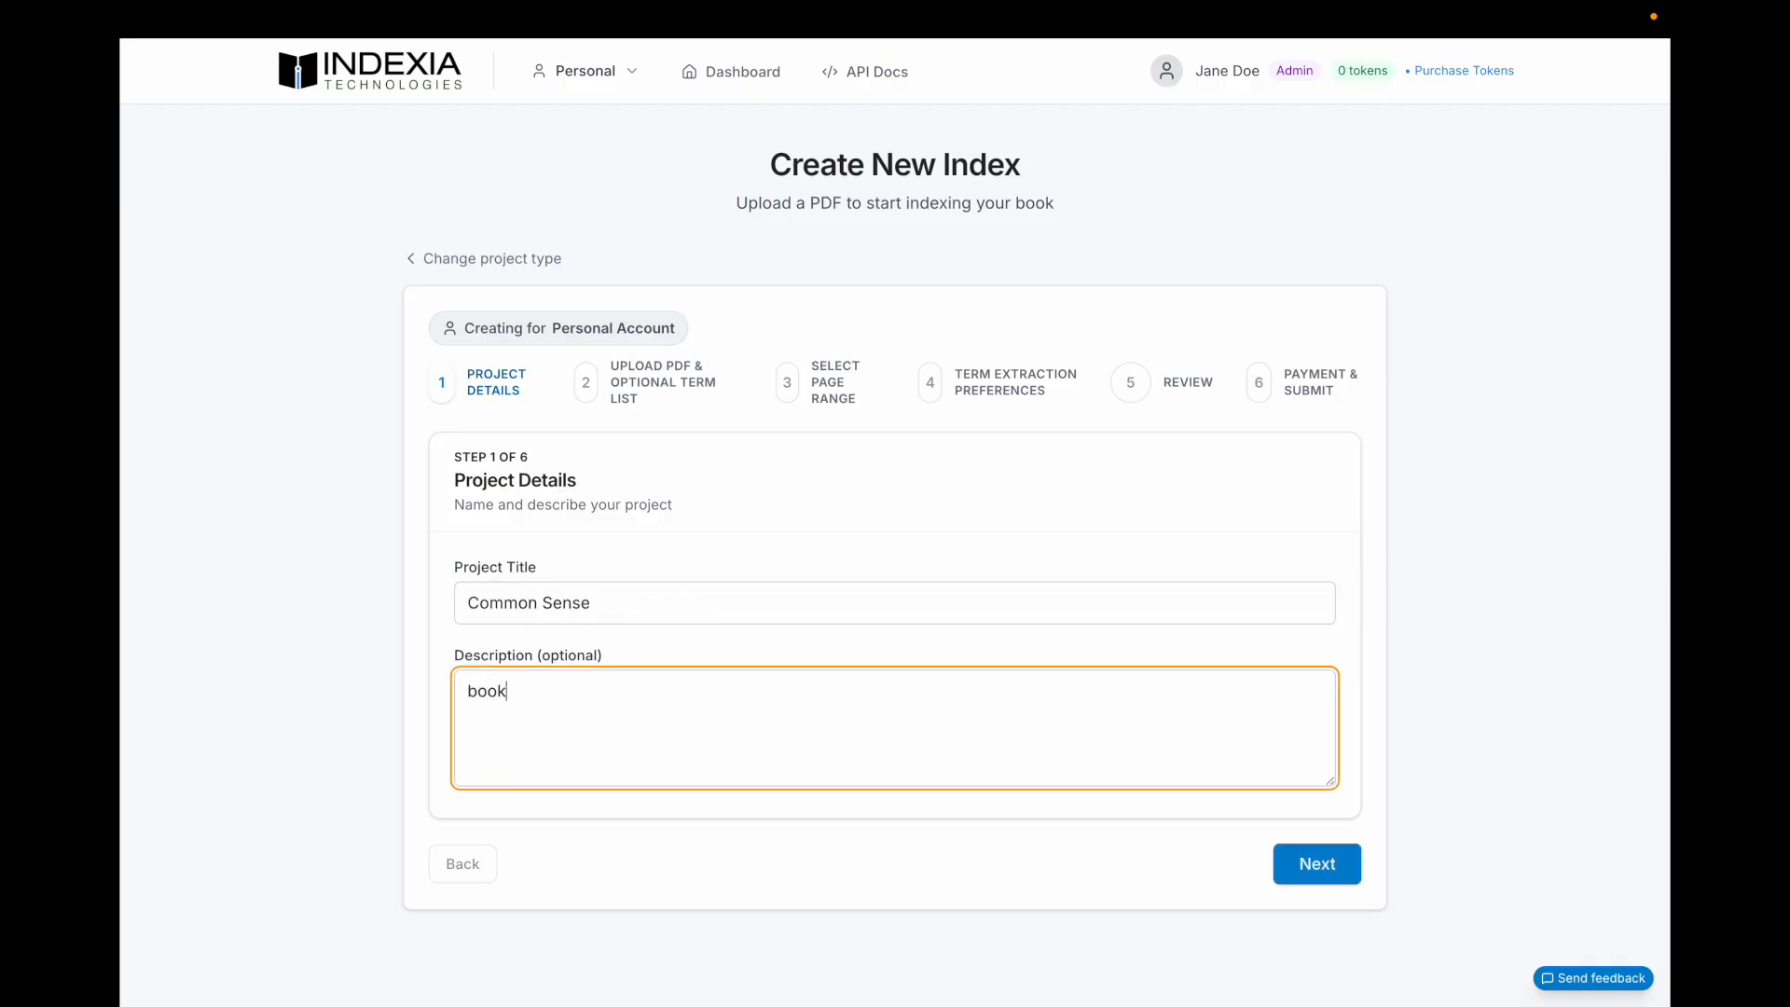
pyautogui.write(' by Thomas Paine')
pyautogui.click(1324, 864)
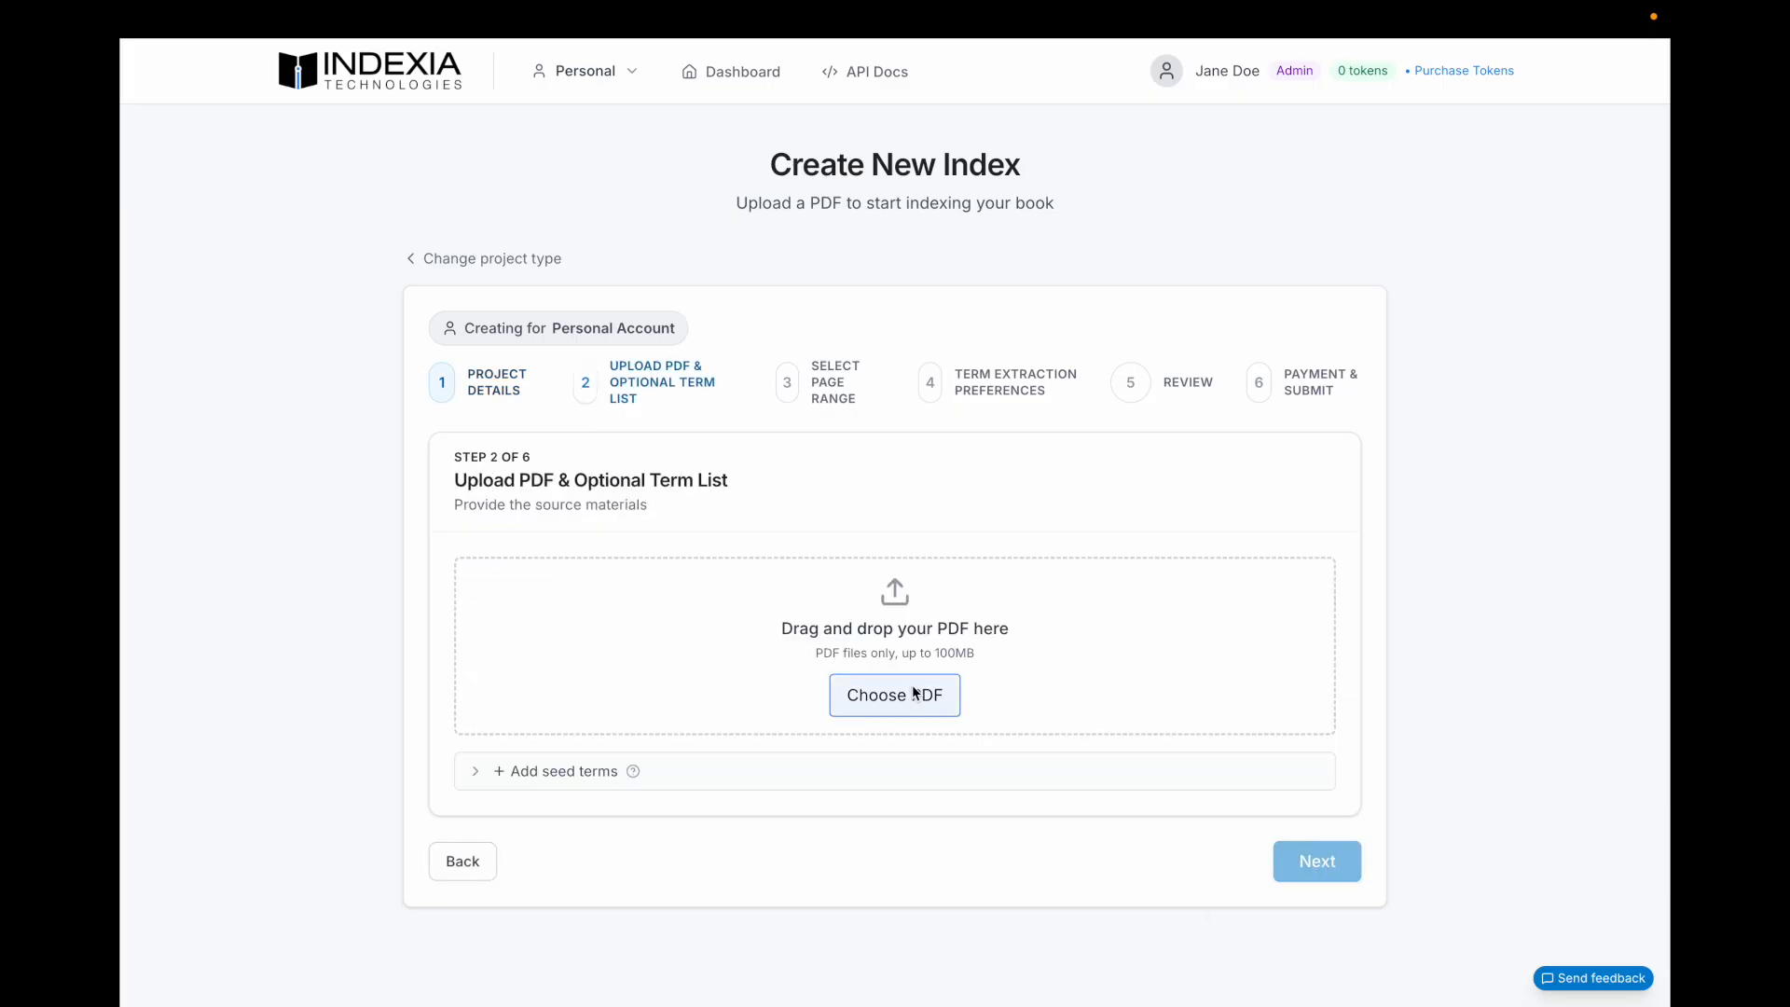
# - Upload "The Project Gutenberg eBook of Common Sense, by Thomas Paine.pdf" and continue to the page range without adding seed terms
pyautogui.click(913, 690)
pyautogui.click(817, 410)
pyautogui.doubleClick(816, 410)
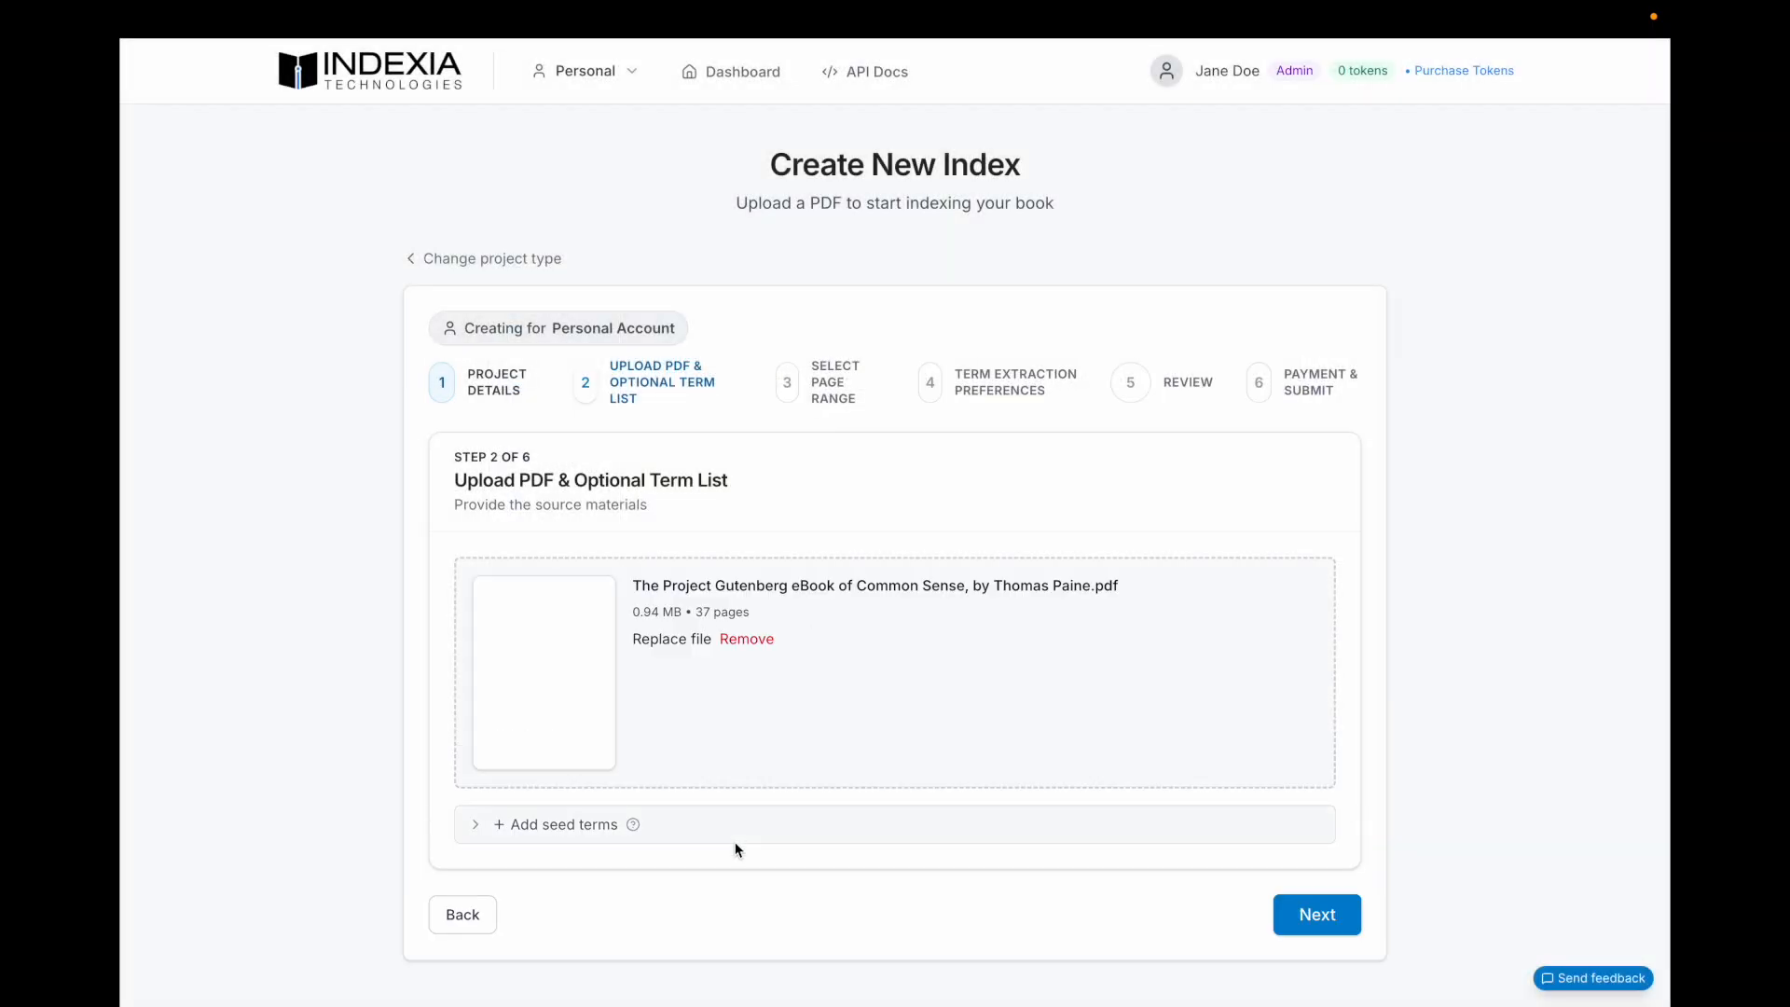
pyautogui.click(734, 841)
pyautogui.scroll(-2, 735, 842)
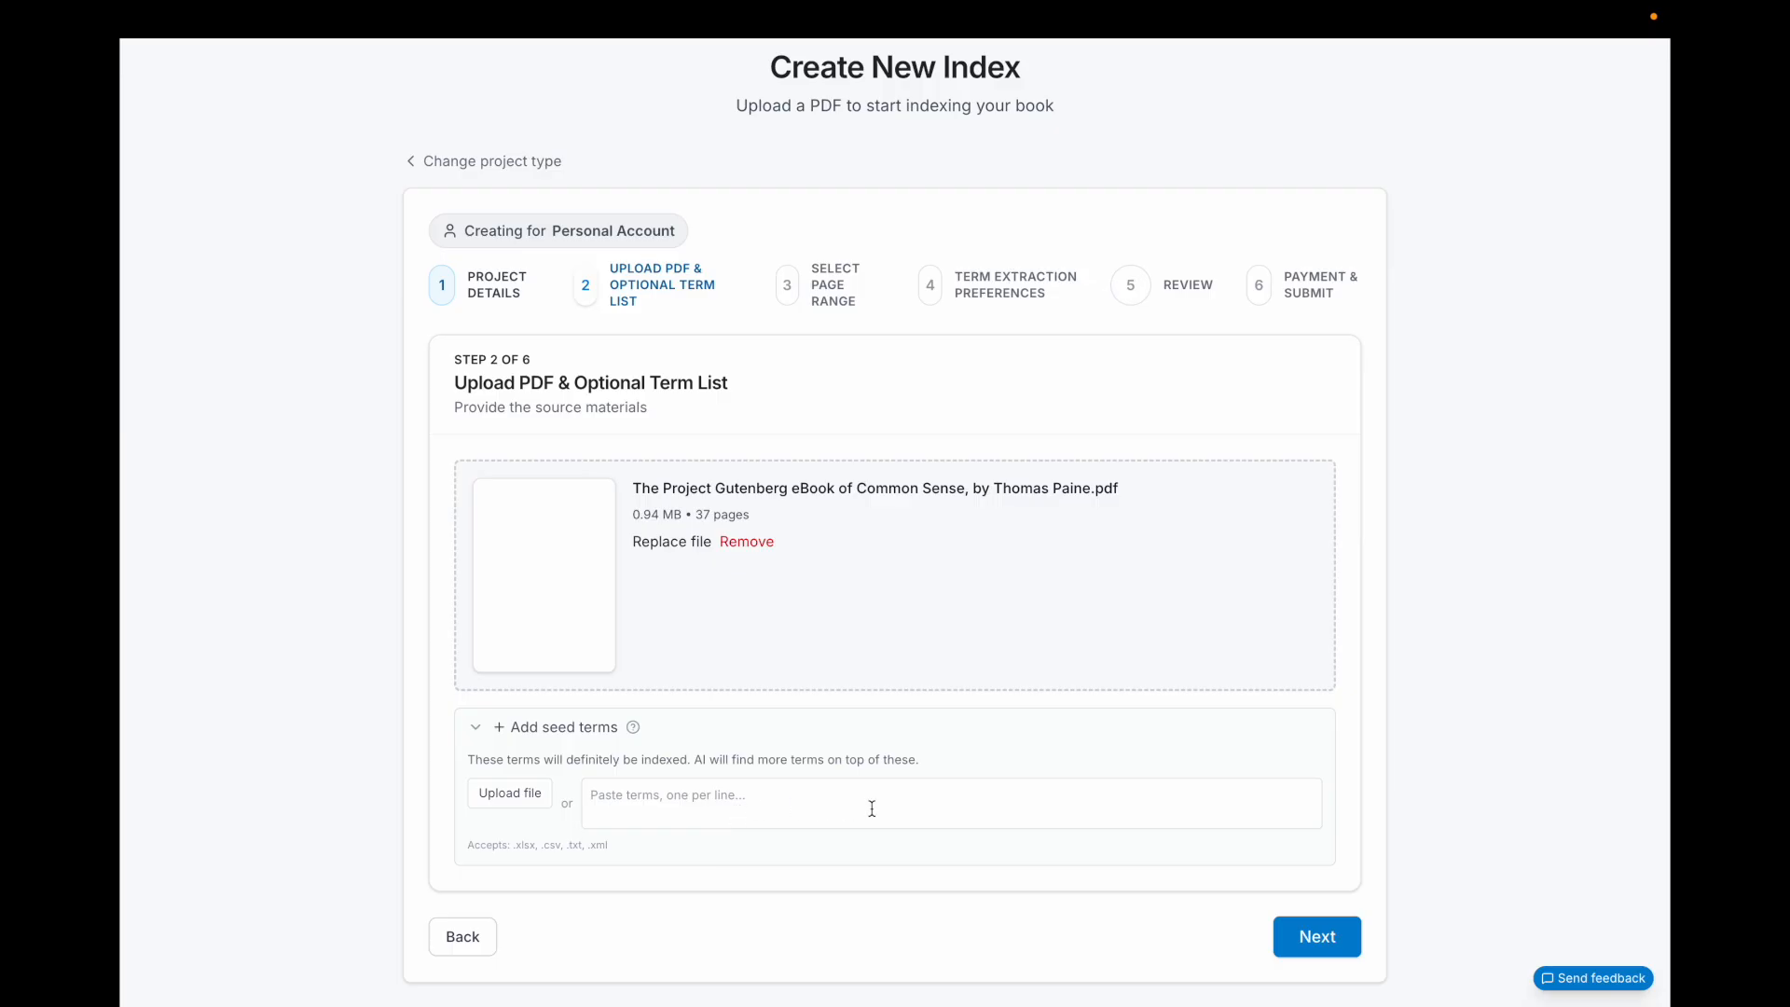
pyautogui.click(1315, 940)
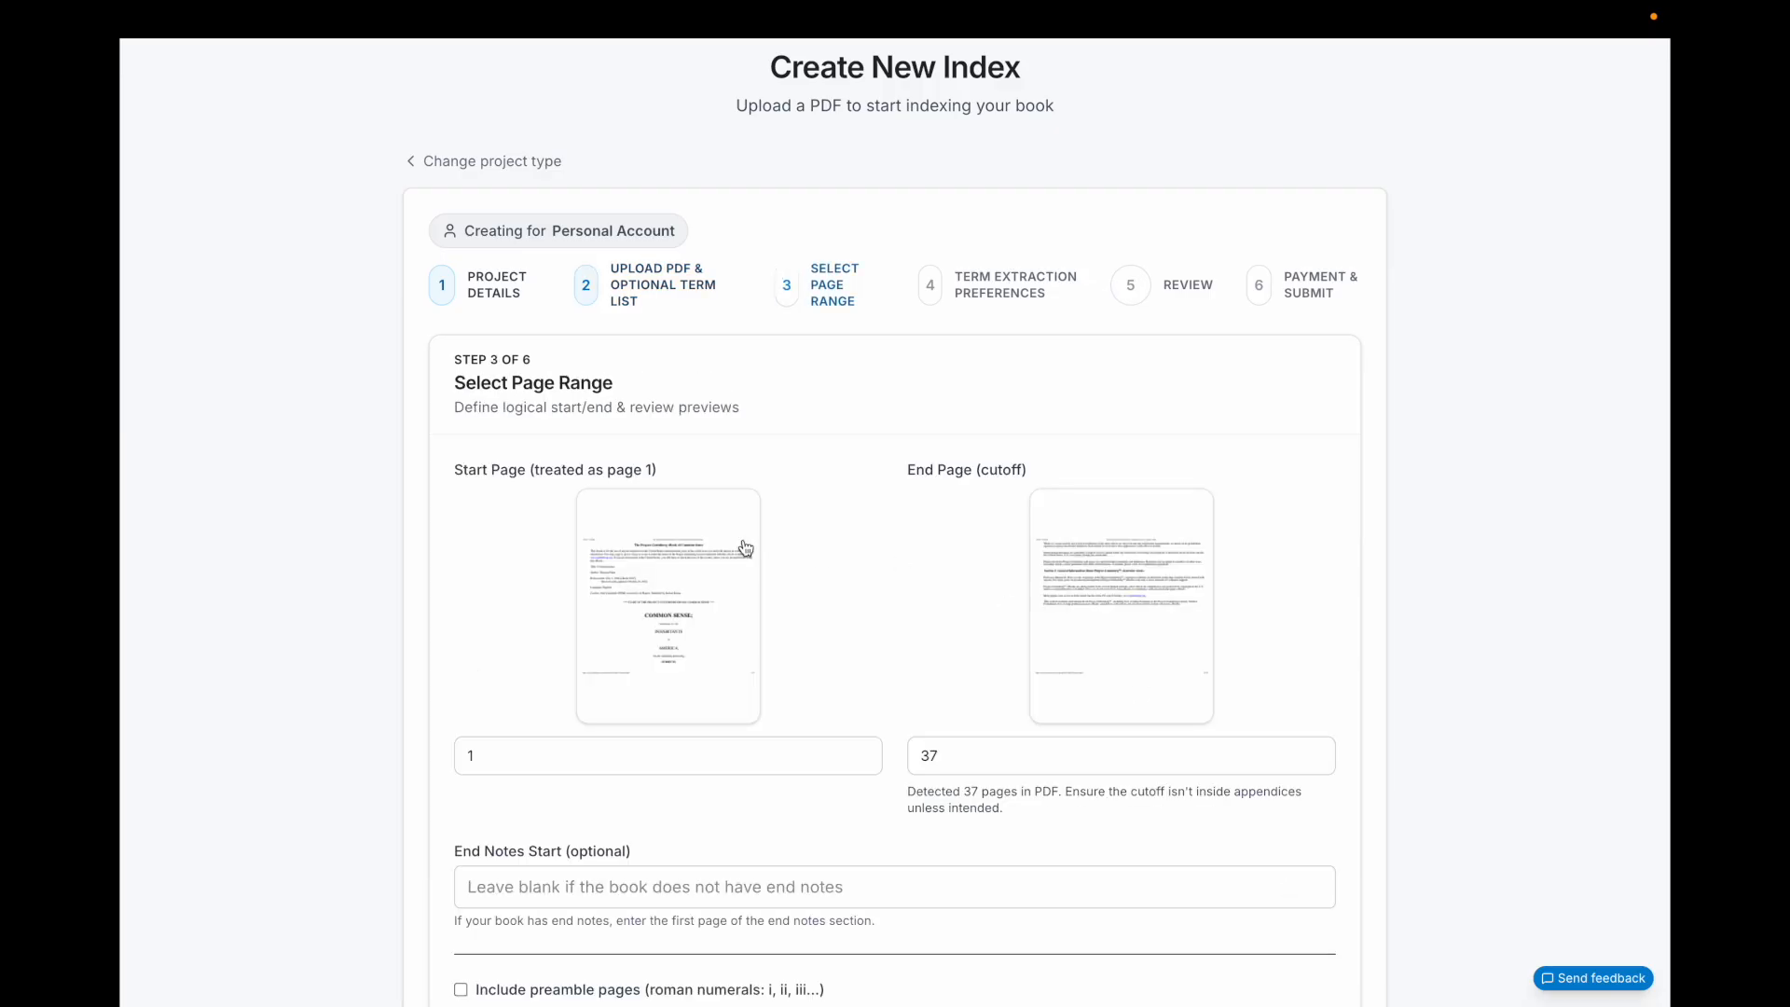
# - Set the index start page to 3, checking the start page preview before and after the change
pyautogui.scroll(-1, 746, 548)
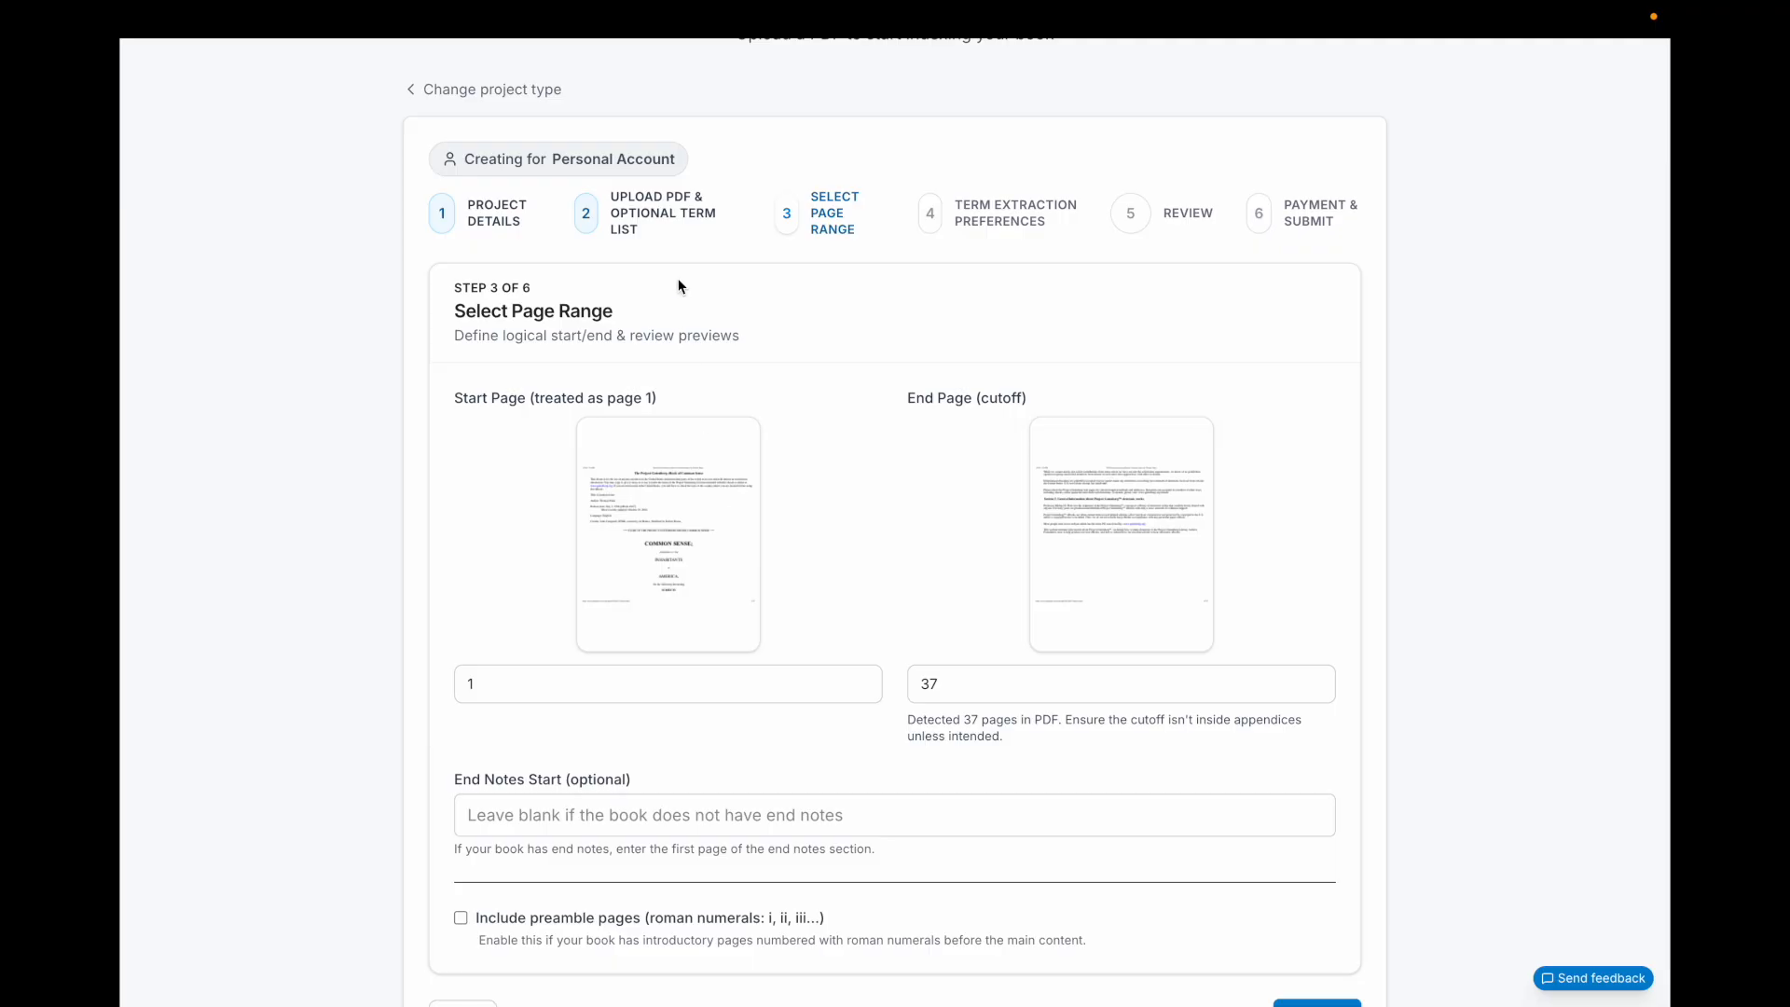
pyautogui.press('Tab')
pyautogui.click(699, 550)
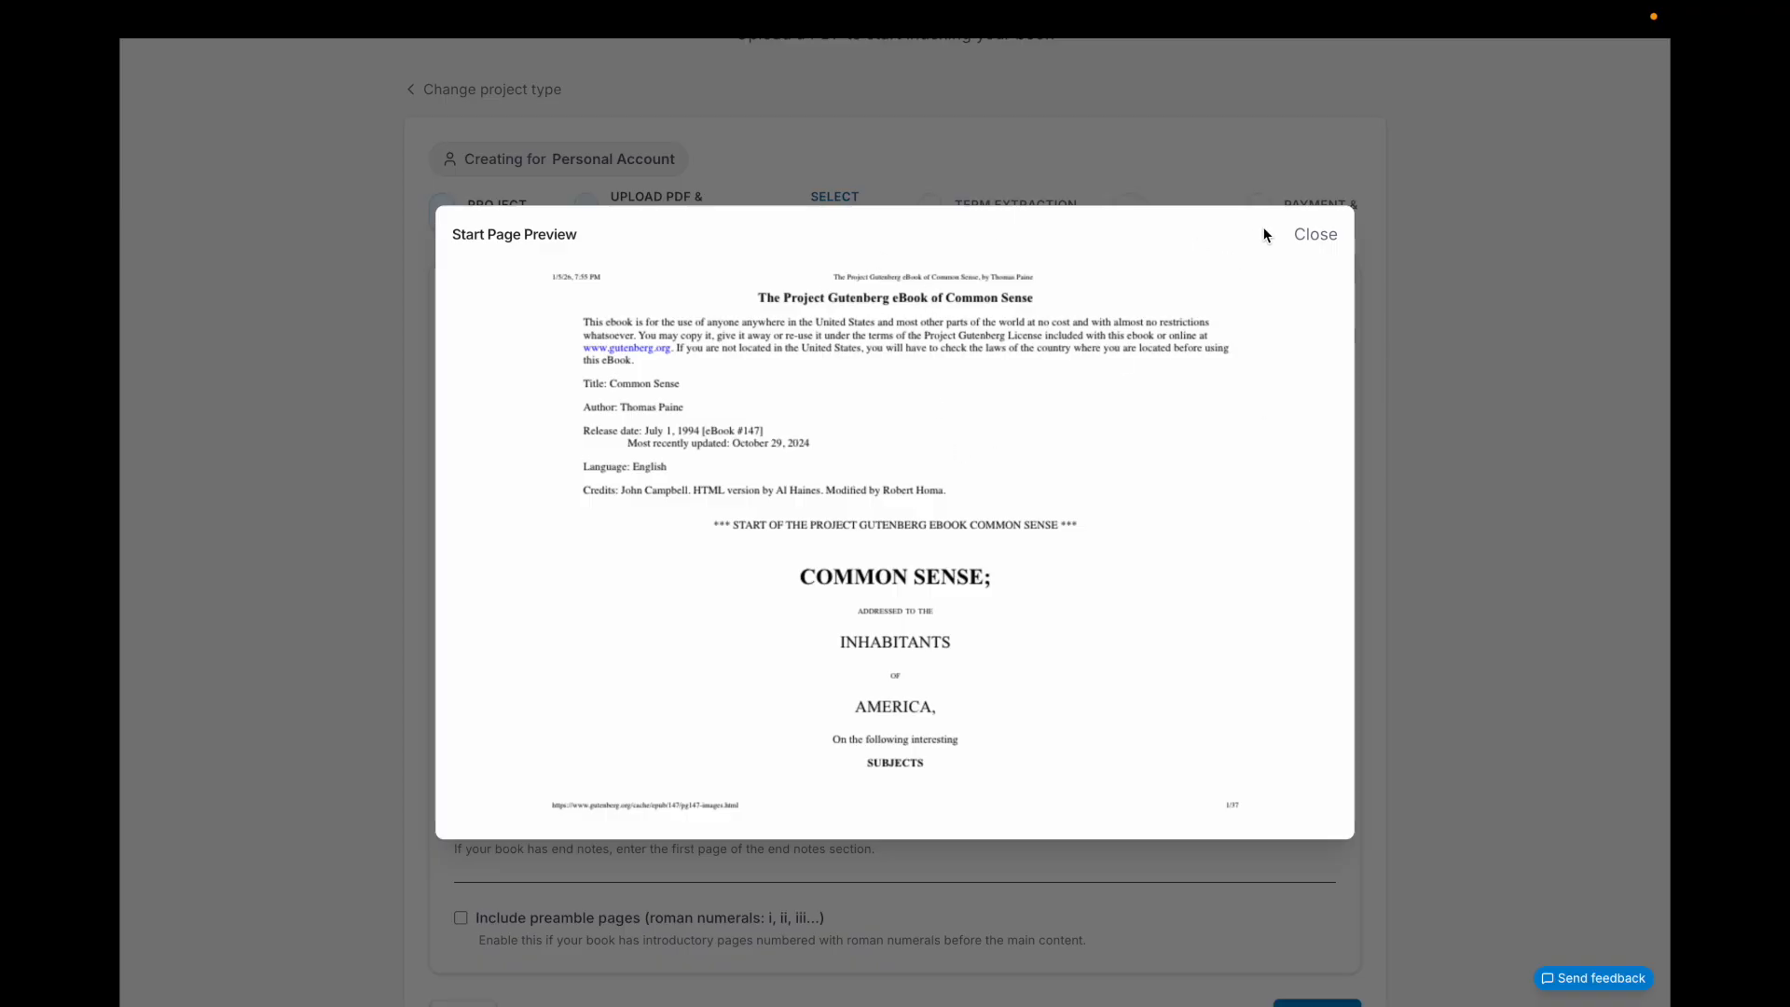
pyautogui.click(1315, 235)
pyautogui.click(860, 680)
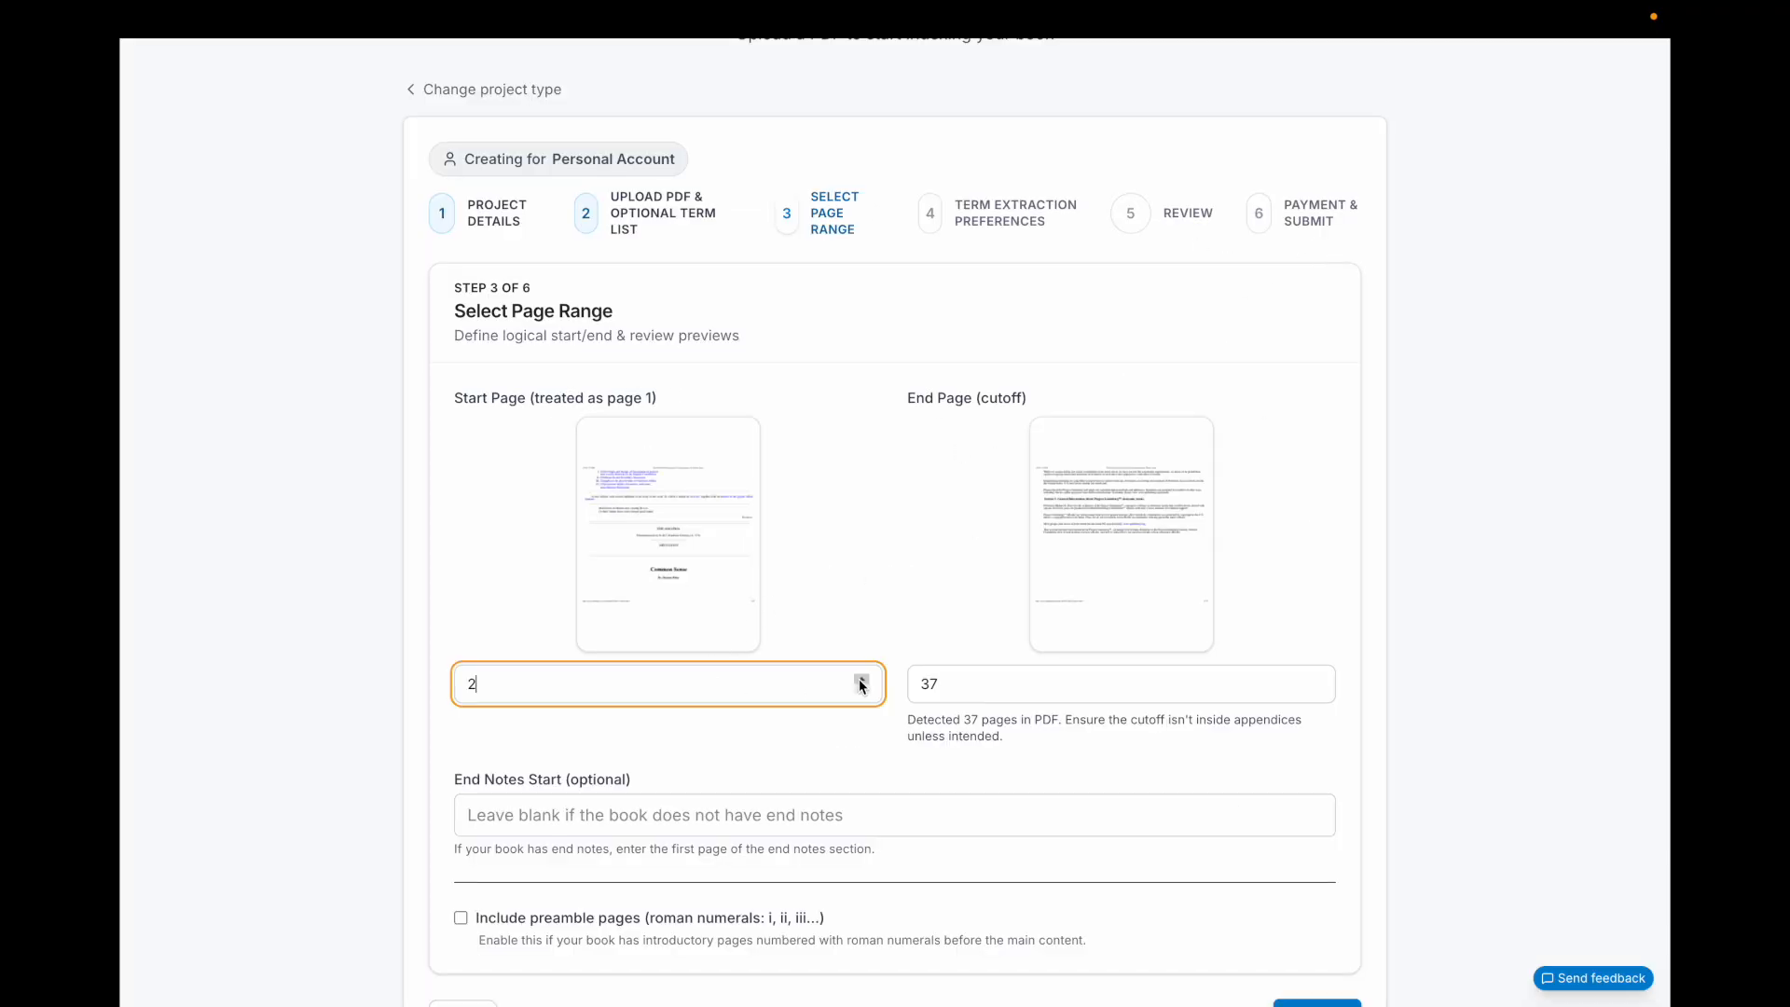
pyautogui.click(859, 679)
pyautogui.click(859, 680)
pyautogui.click(861, 690)
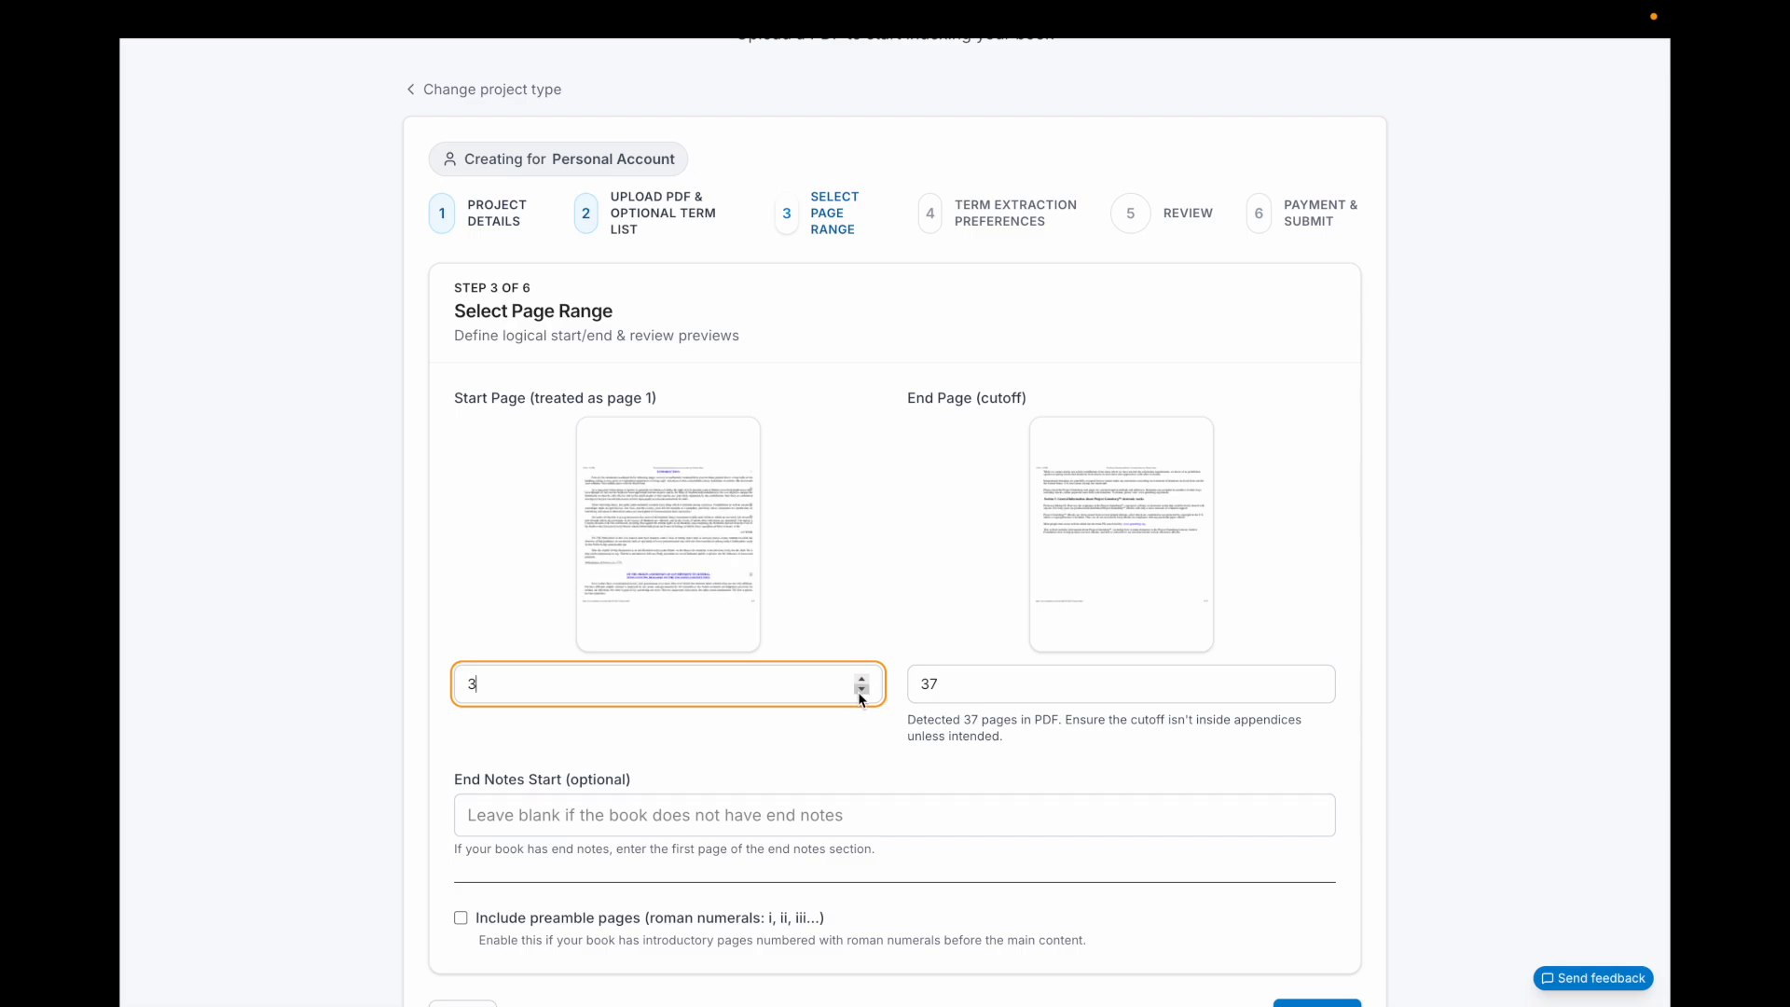
pyautogui.click(693, 539)
pyautogui.click(380, 515)
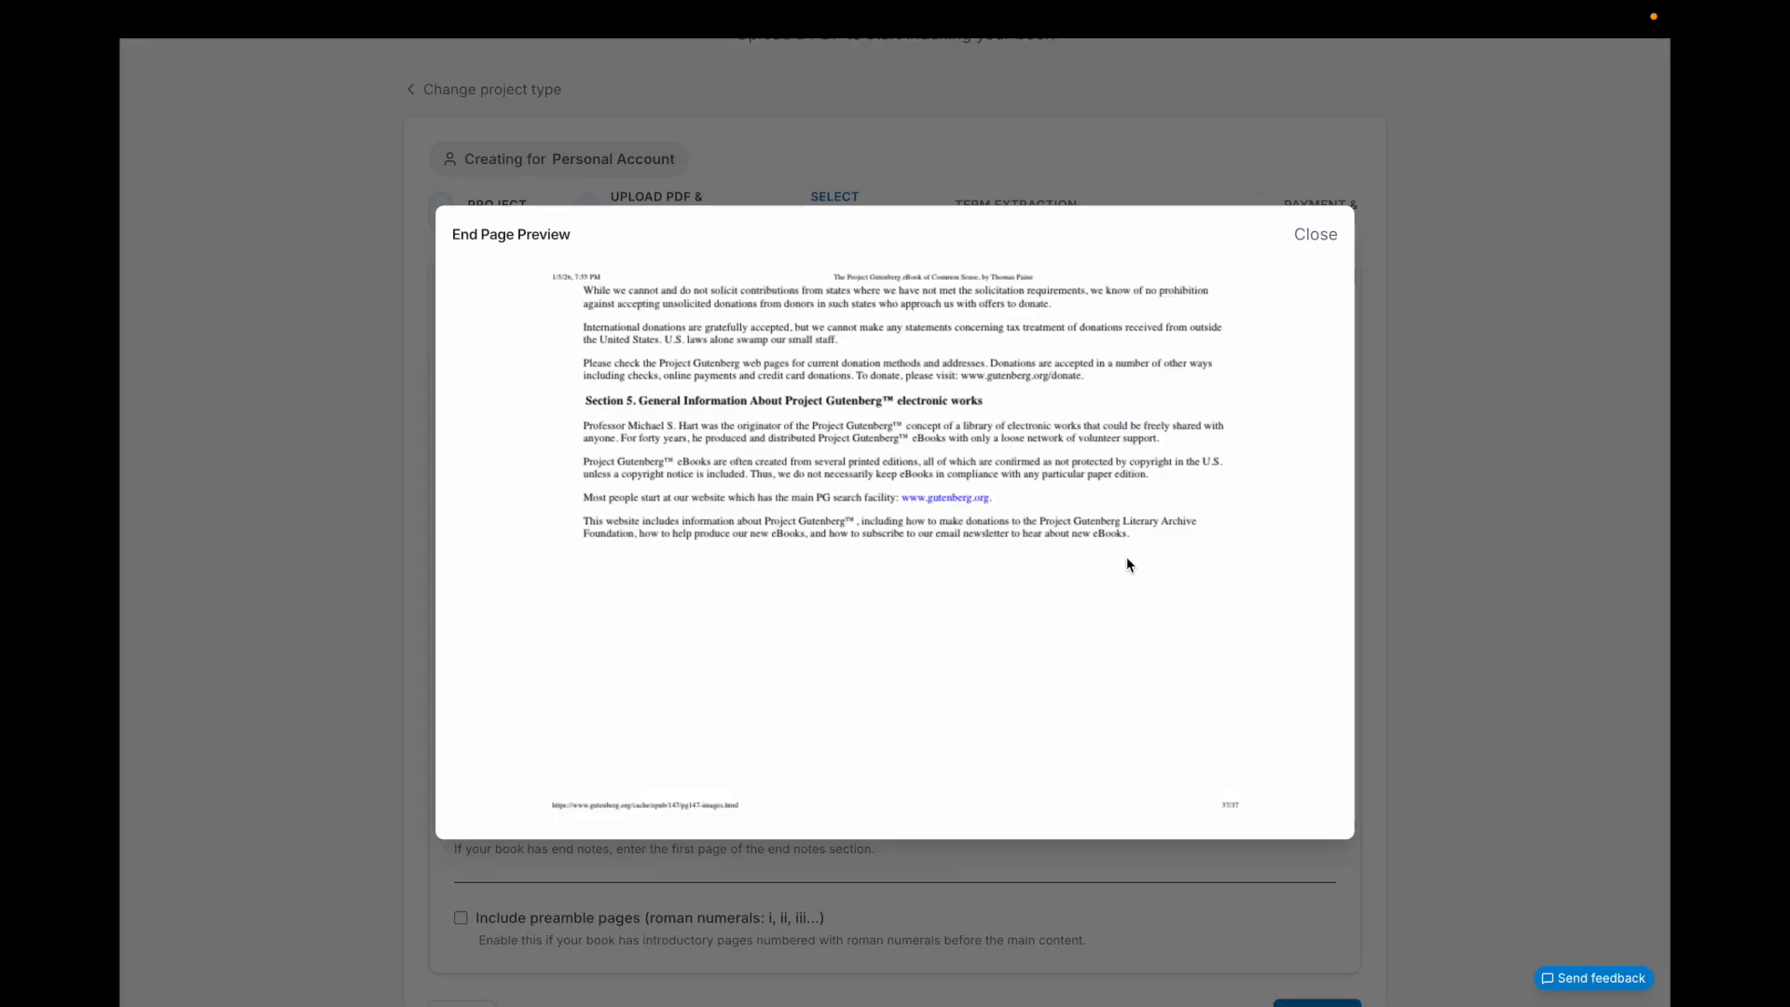
# - Set the end page cutoff to 31, checking the end page preview before and after the change
pyautogui.click(1125, 559)
pyautogui.click(1368, 459)
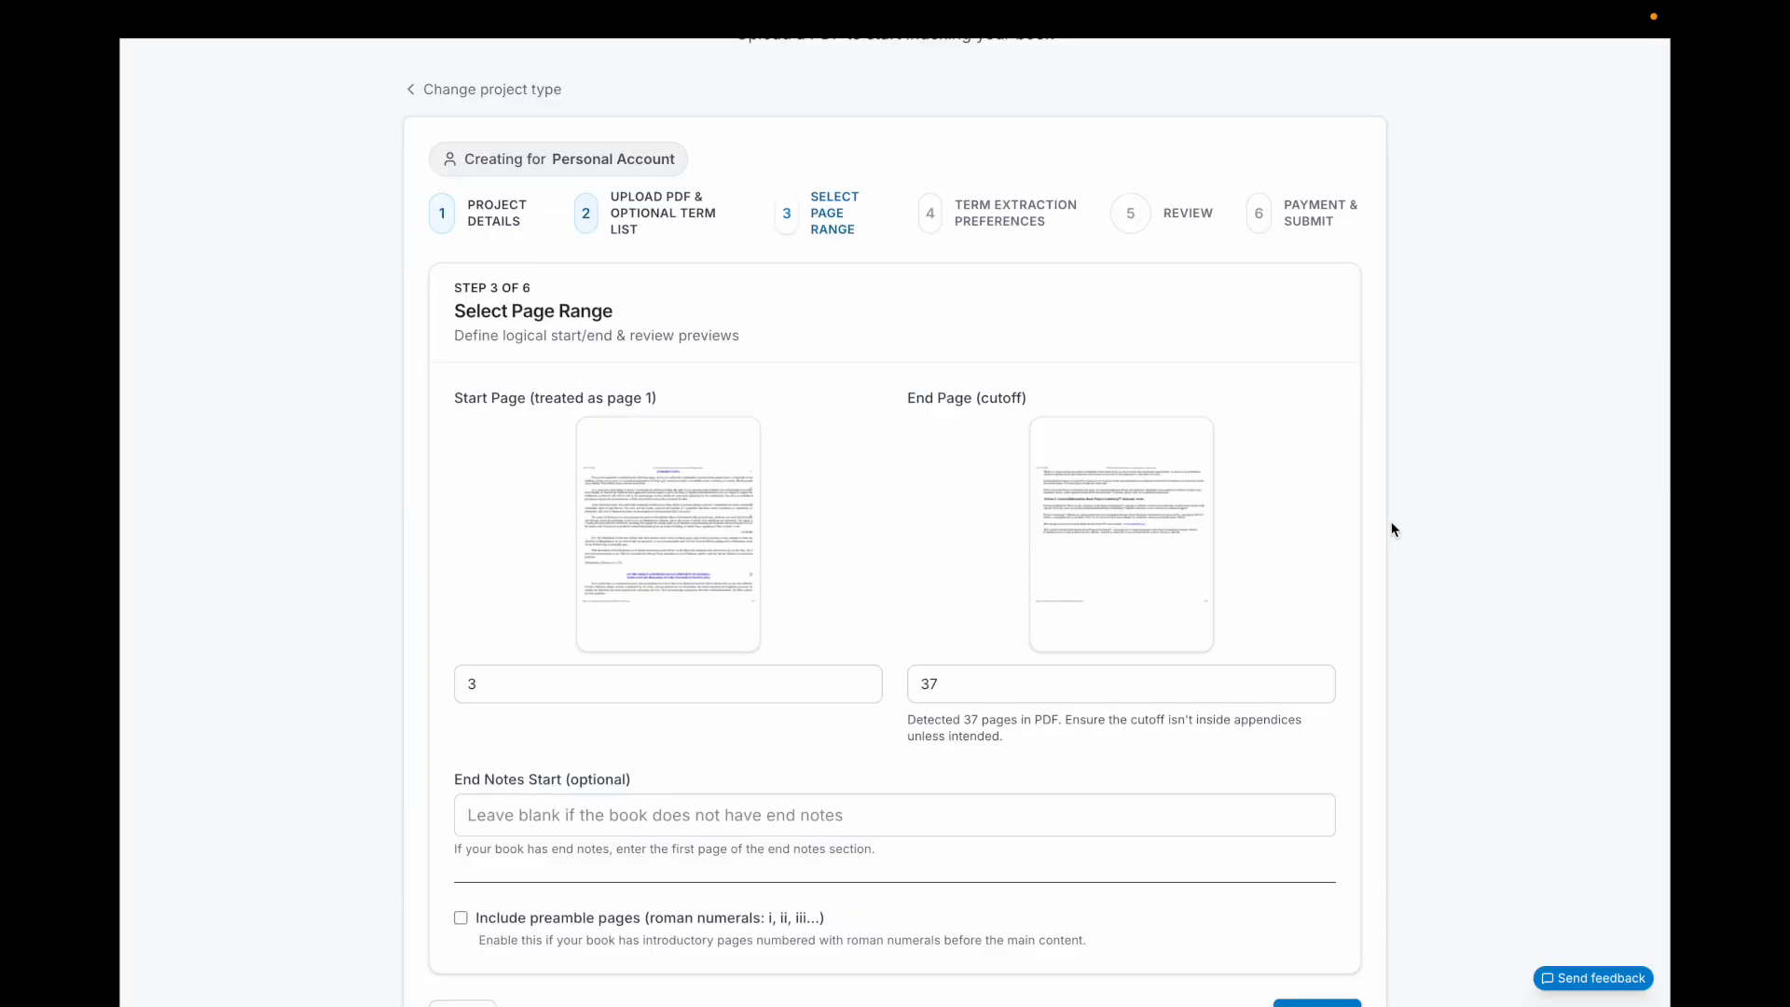
pyautogui.click(1314, 690)
pyautogui.click(1314, 690)
pyautogui.click(1315, 690)
pyautogui.click(1315, 690)
pyautogui.click(1314, 690)
pyautogui.click(1314, 690)
pyautogui.click(1139, 559)
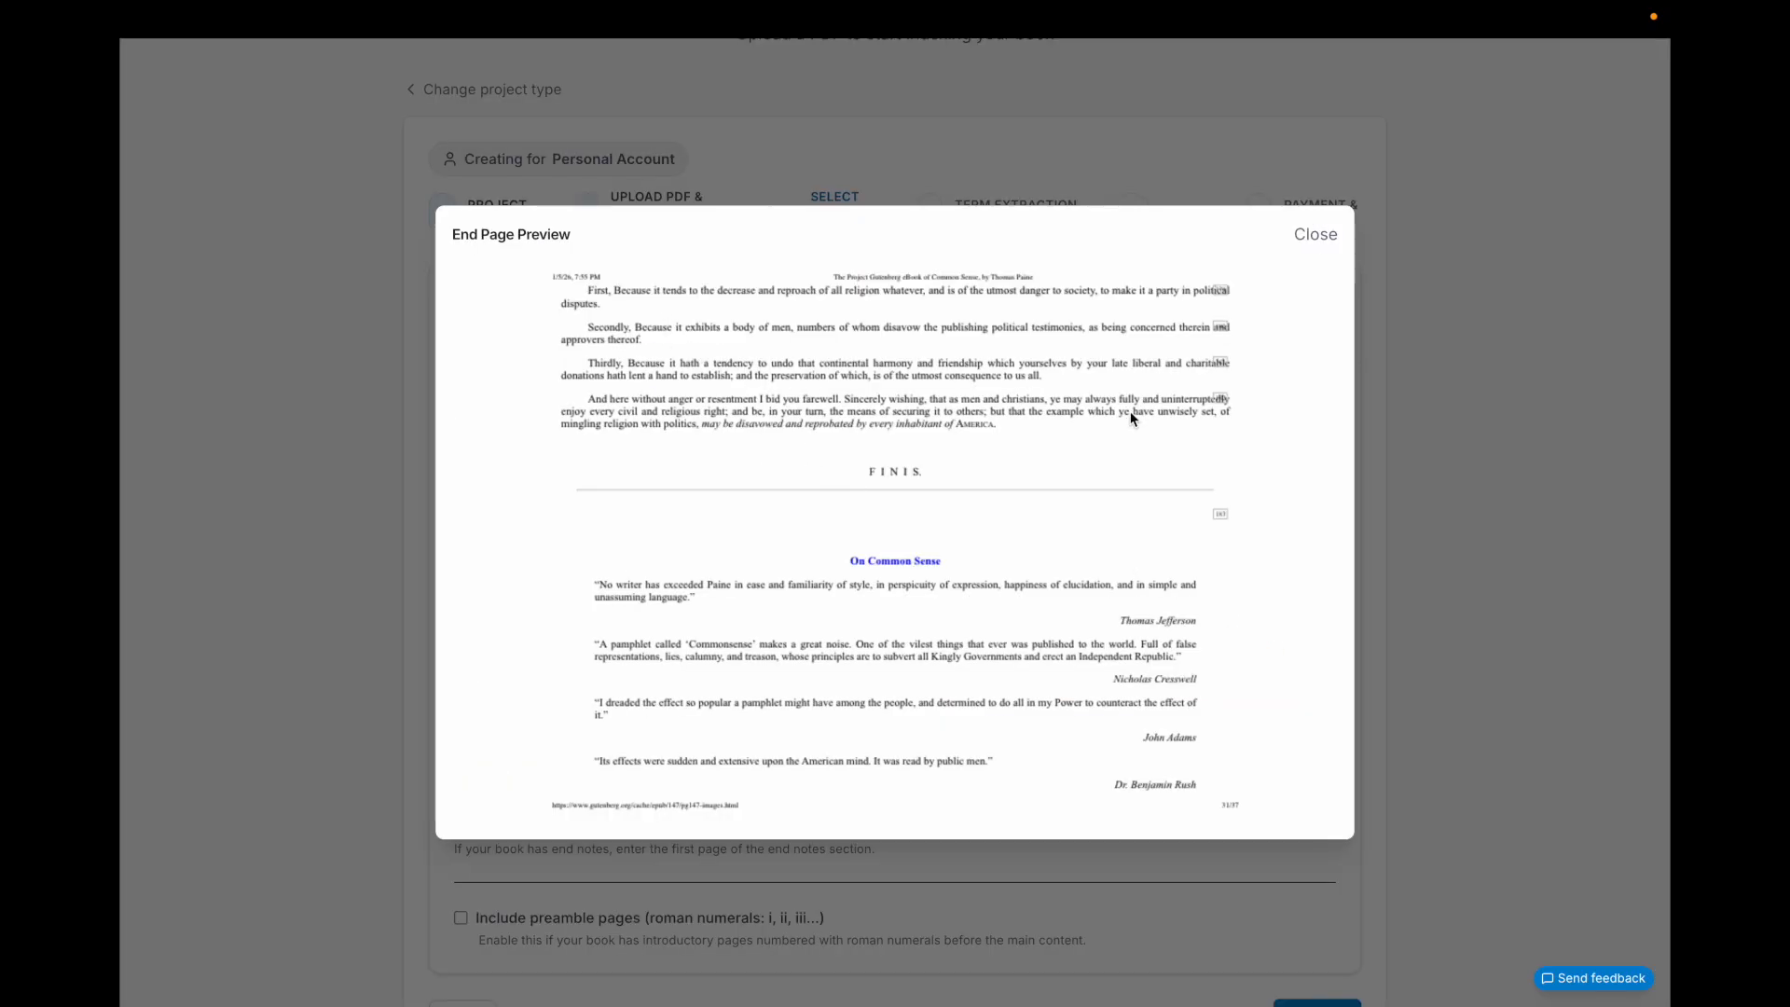
pyautogui.click(1432, 534)
pyautogui.scroll(-1, 984, 494)
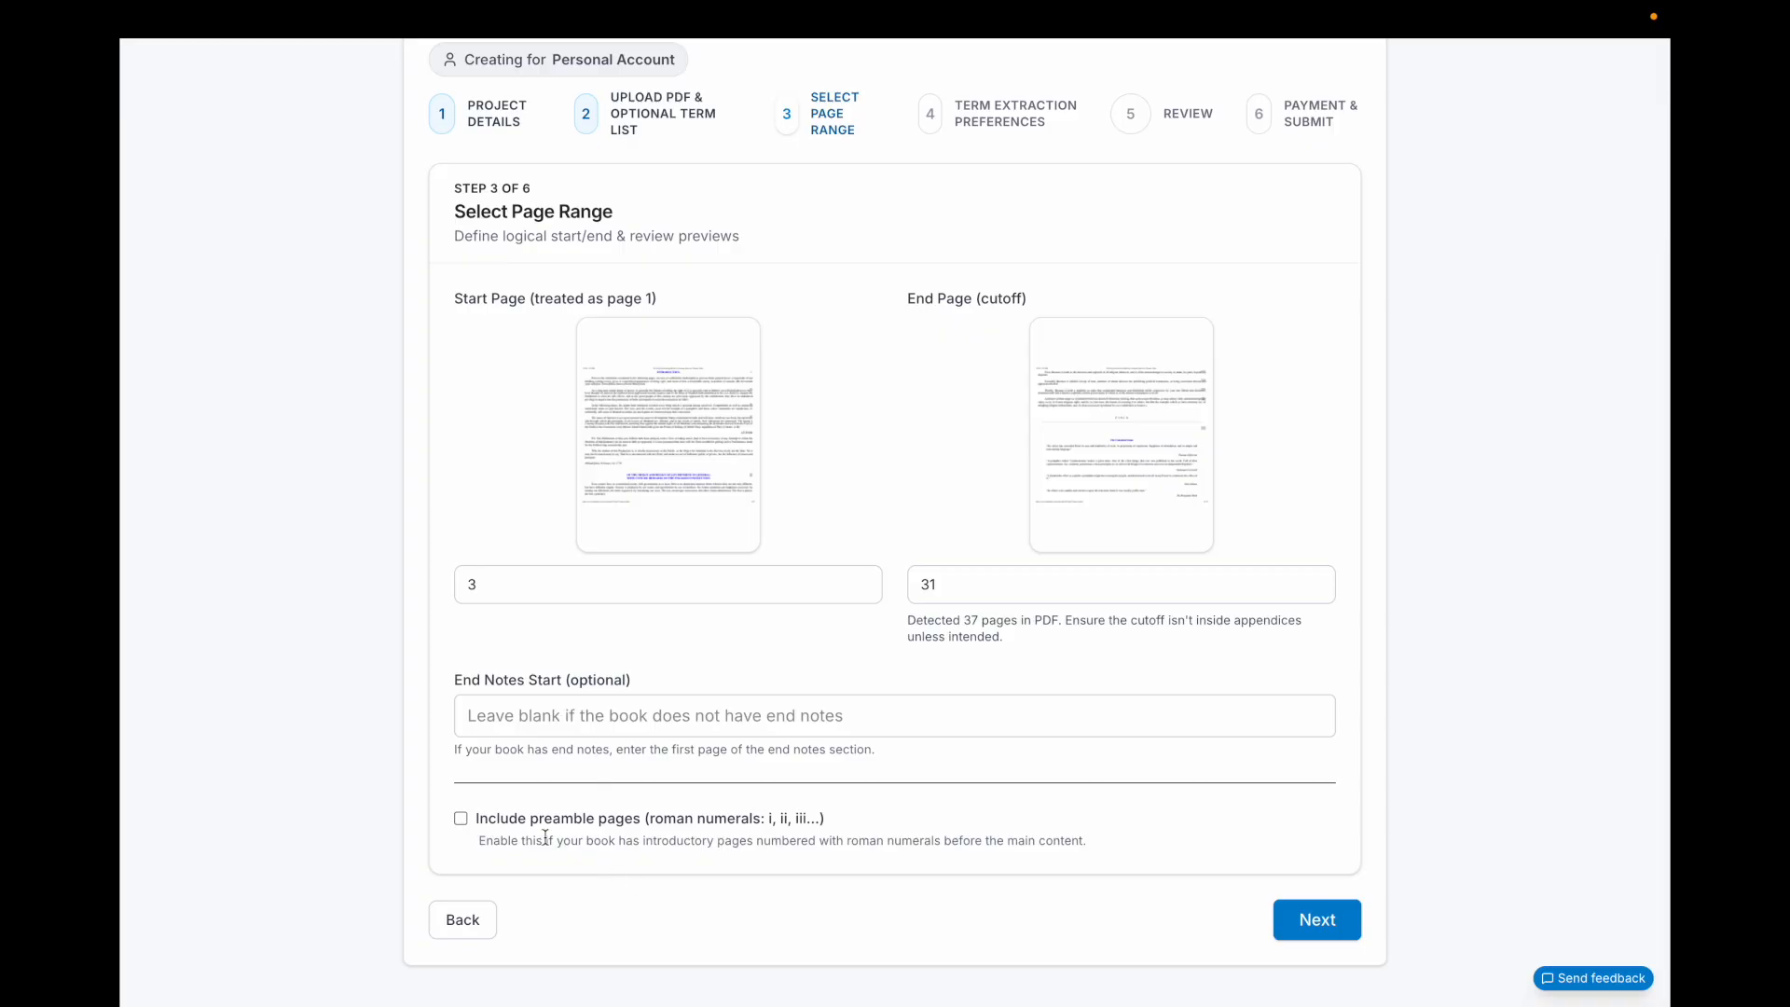
pyautogui.click(464, 819)
pyautogui.scroll(-3, 494, 844)
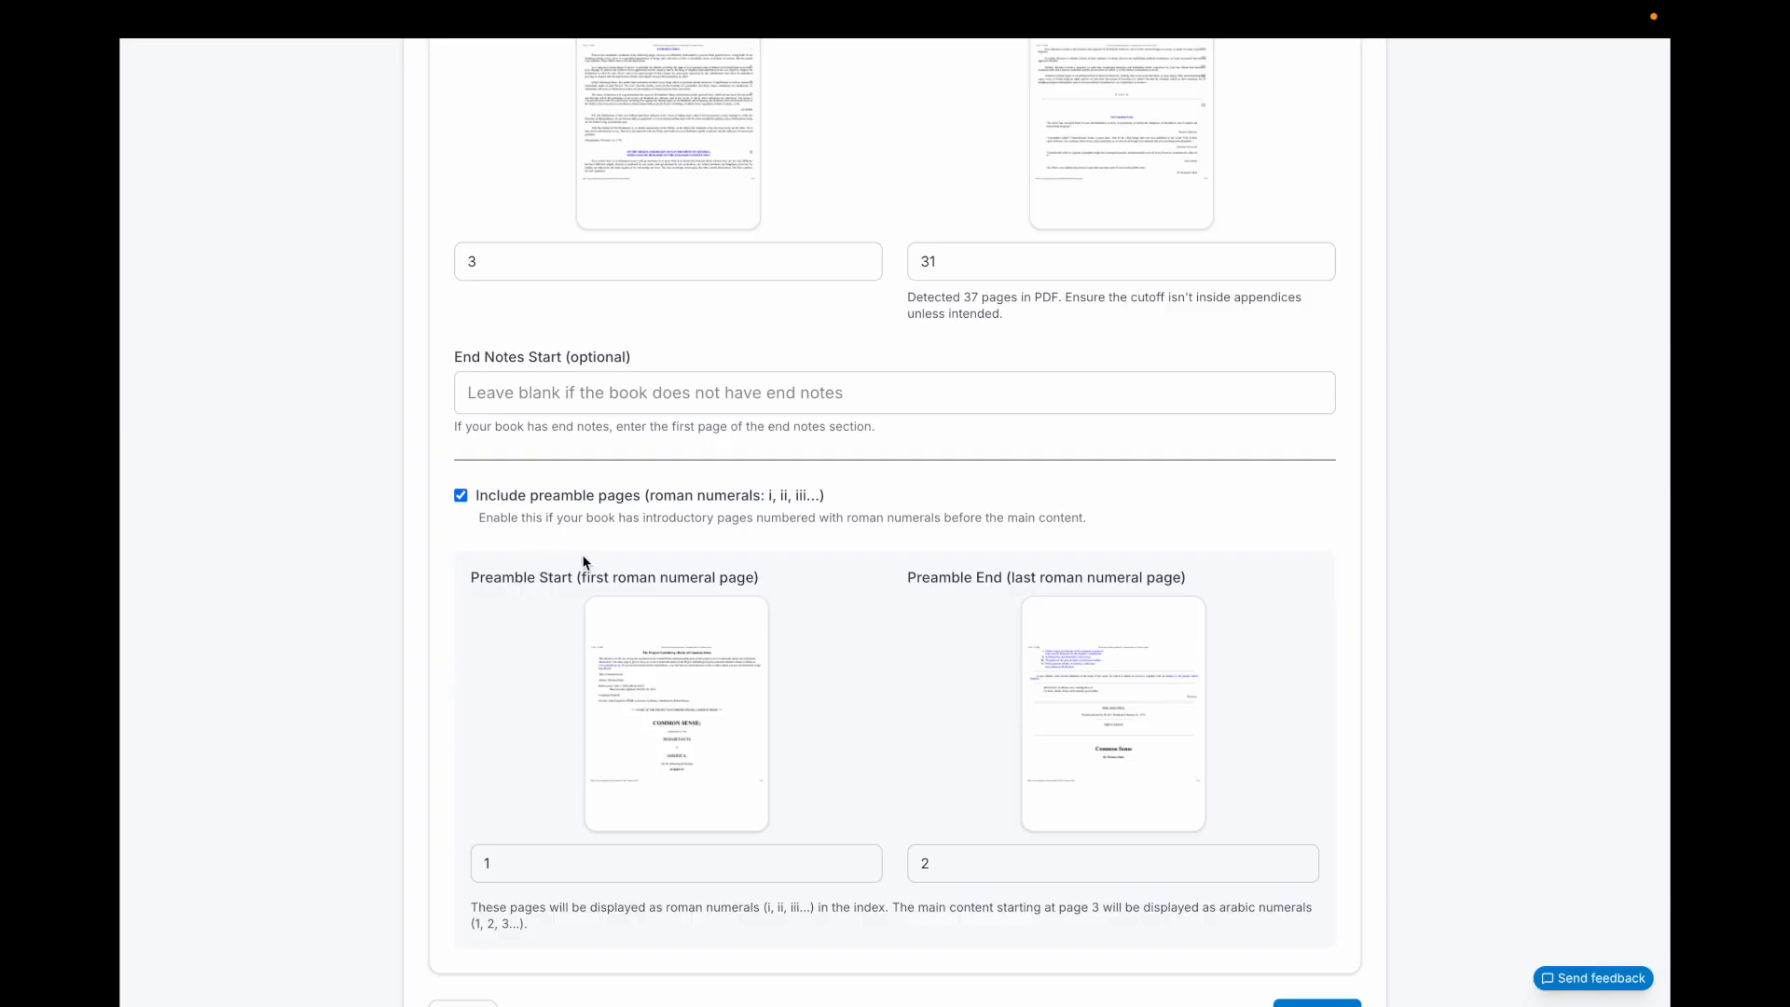
pyautogui.click(458, 494)
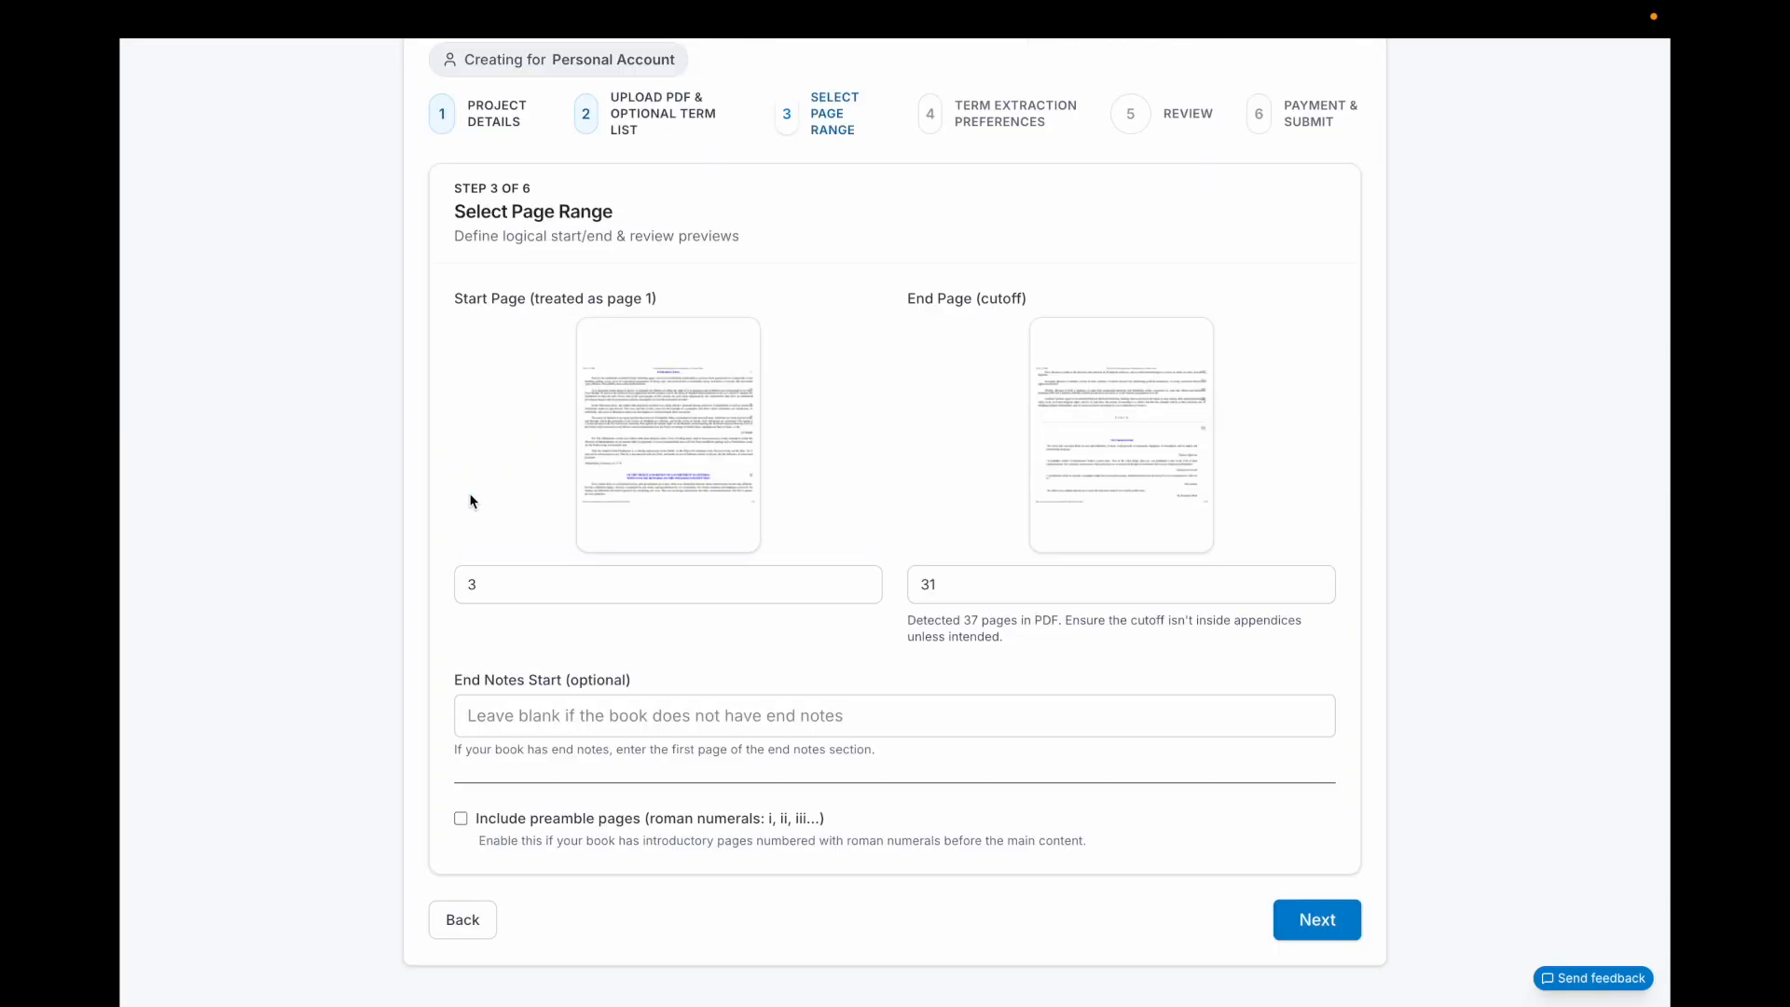
# - Accept the page range, keep the Default granularity and set the minimum mentions for subheadings to 8 pages
pyautogui.click(1310, 909)
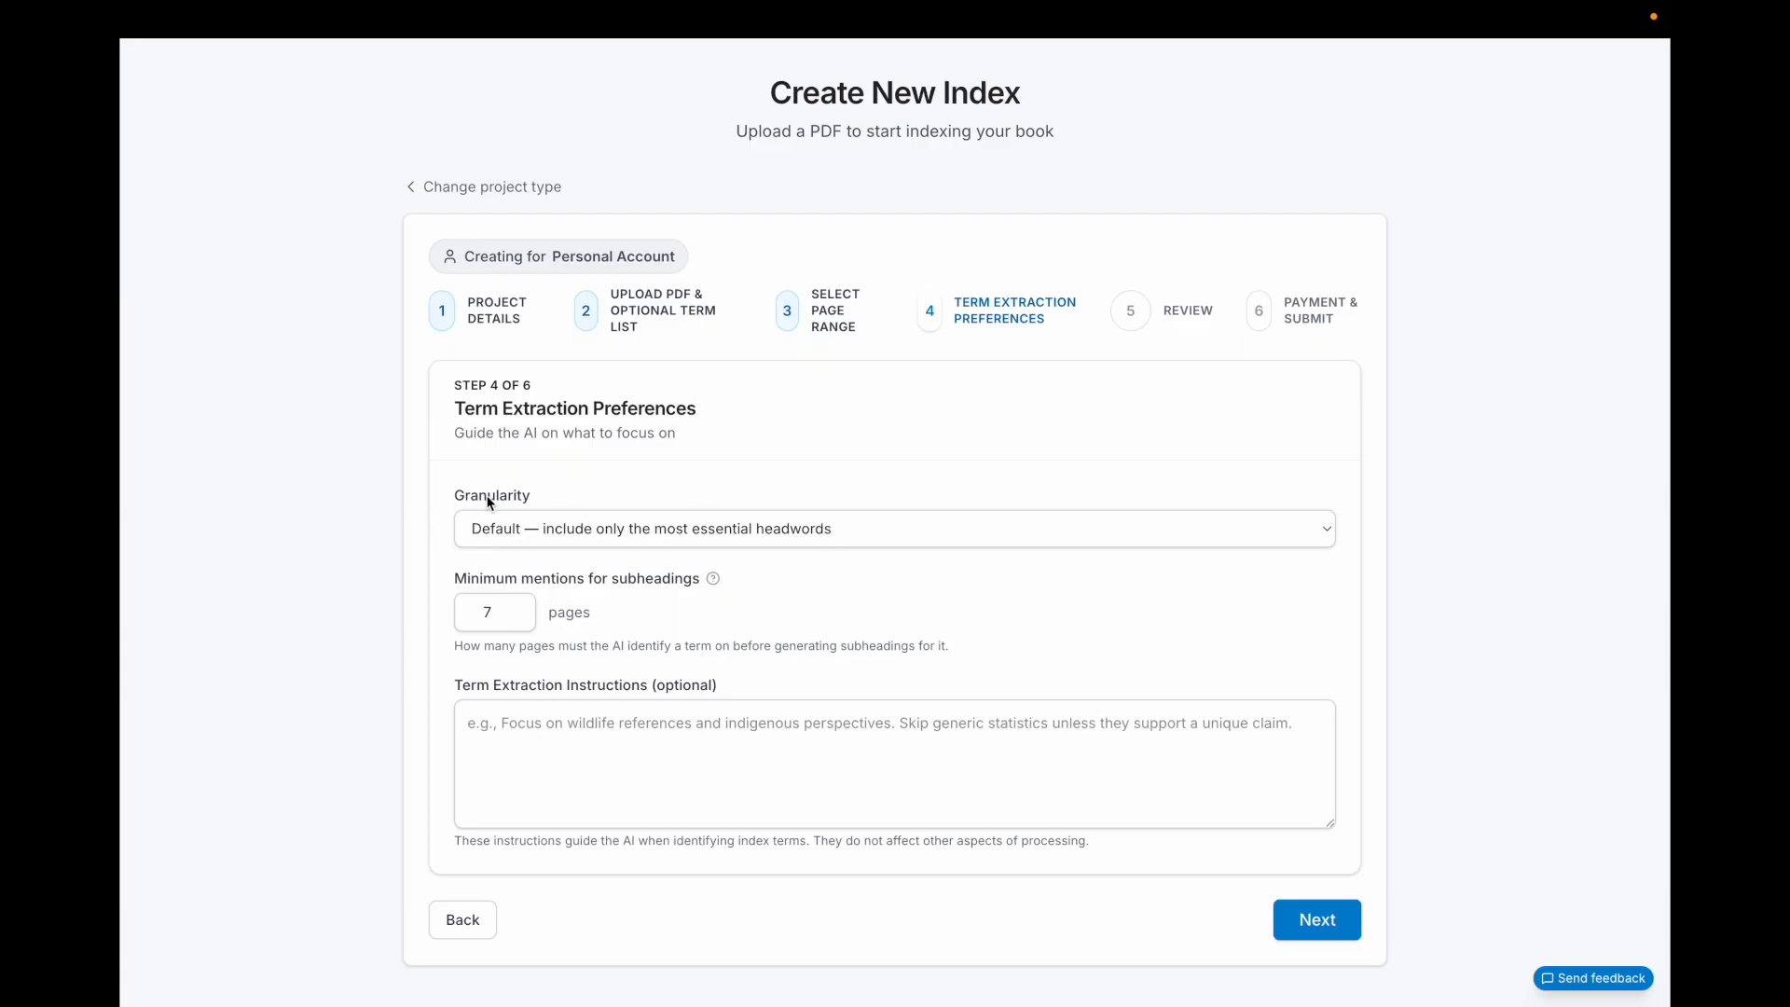
pyautogui.click(606, 528)
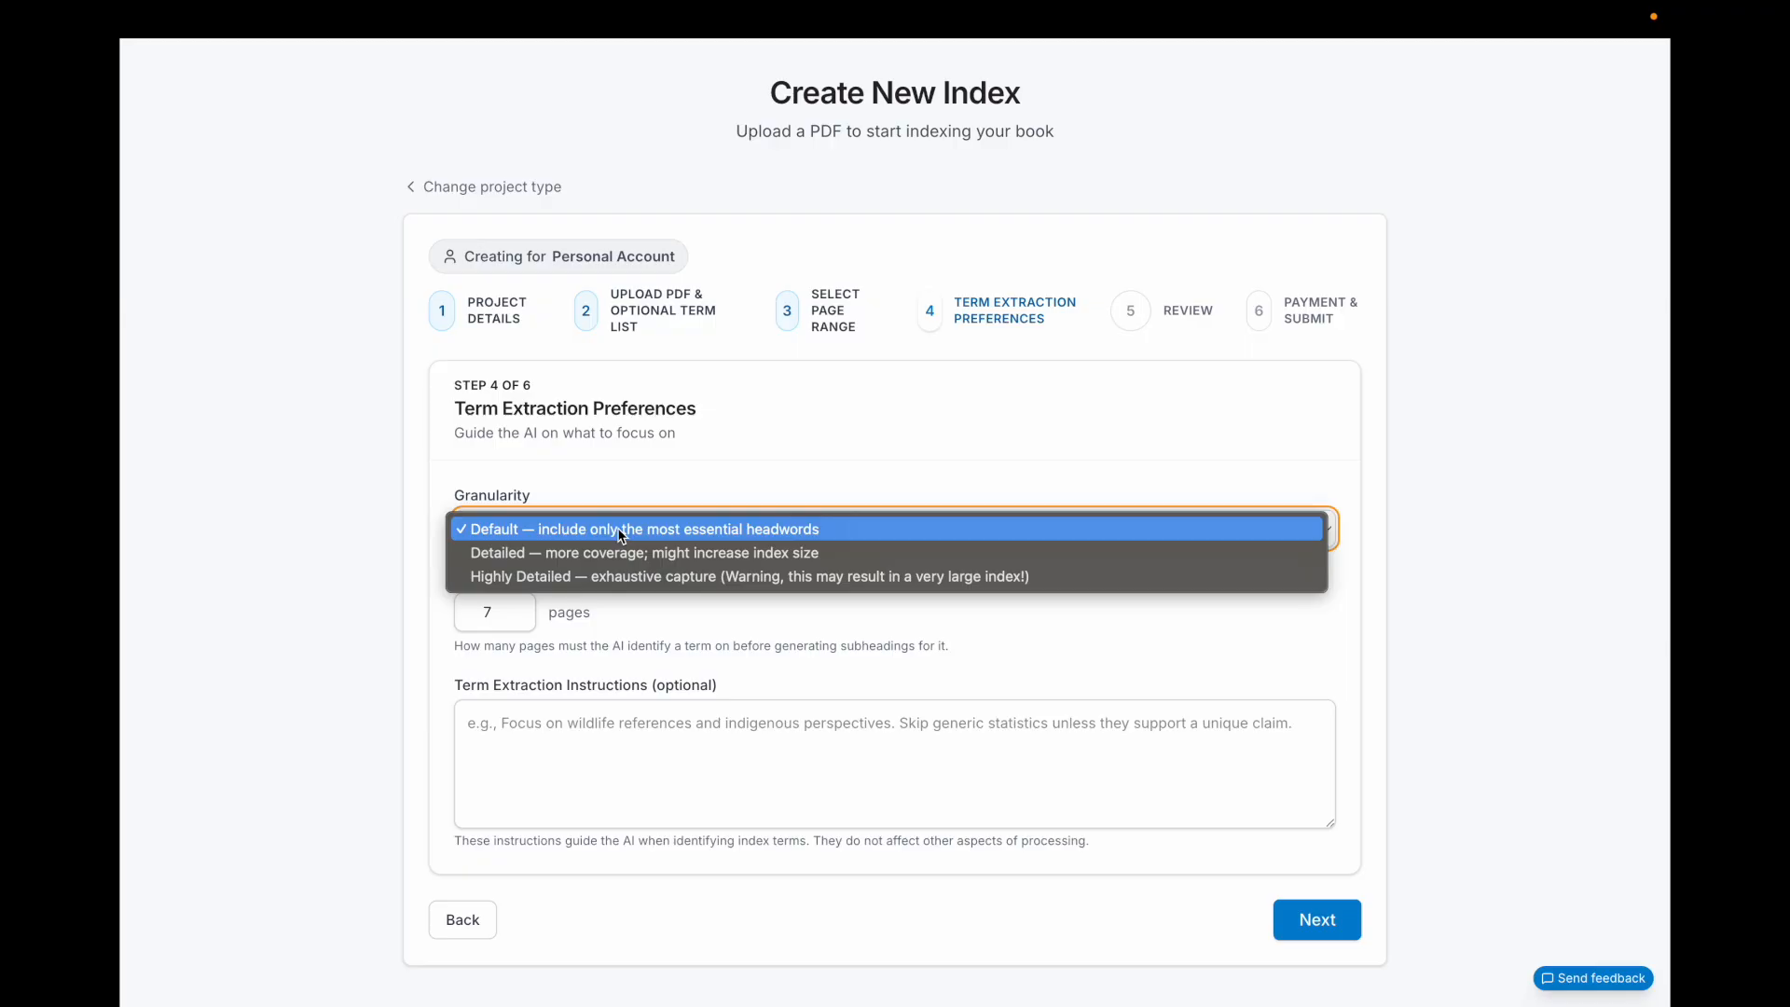
pyautogui.click(635, 427)
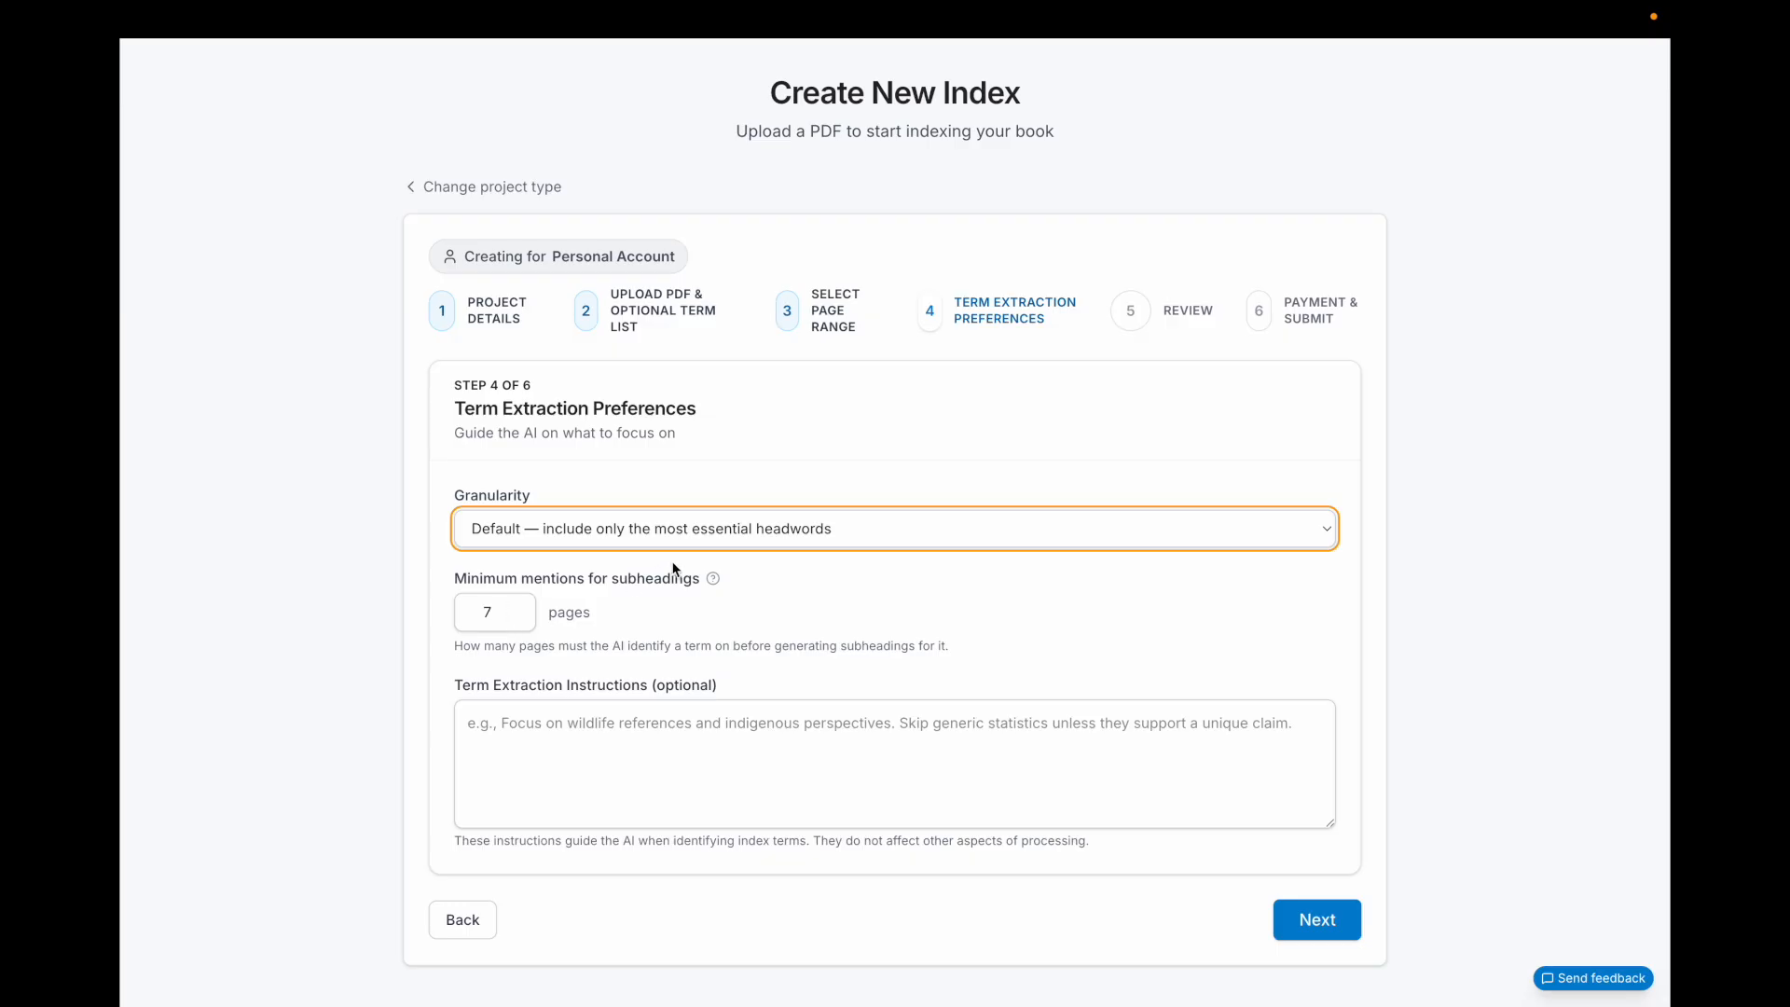
pyautogui.click(518, 607)
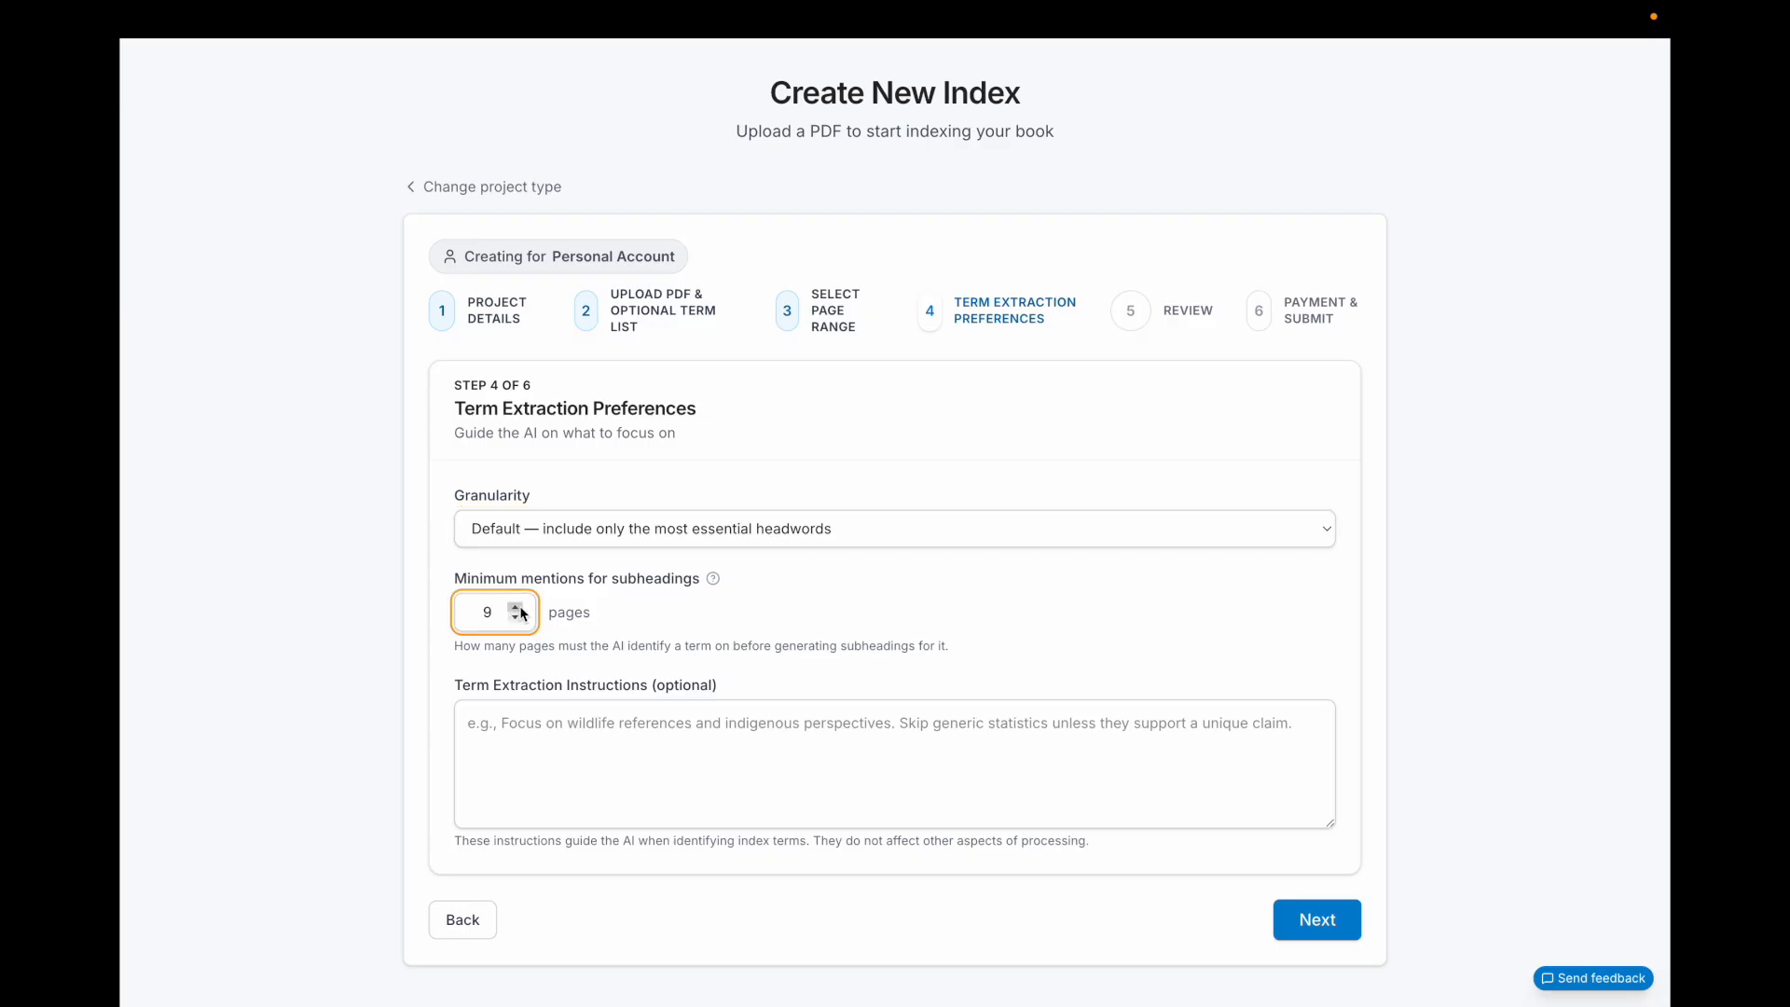
pyautogui.click(520, 617)
# - Leave the term extraction instructions empty and advance through the settings review to the payment and submission stage
pyautogui.click(579, 732)
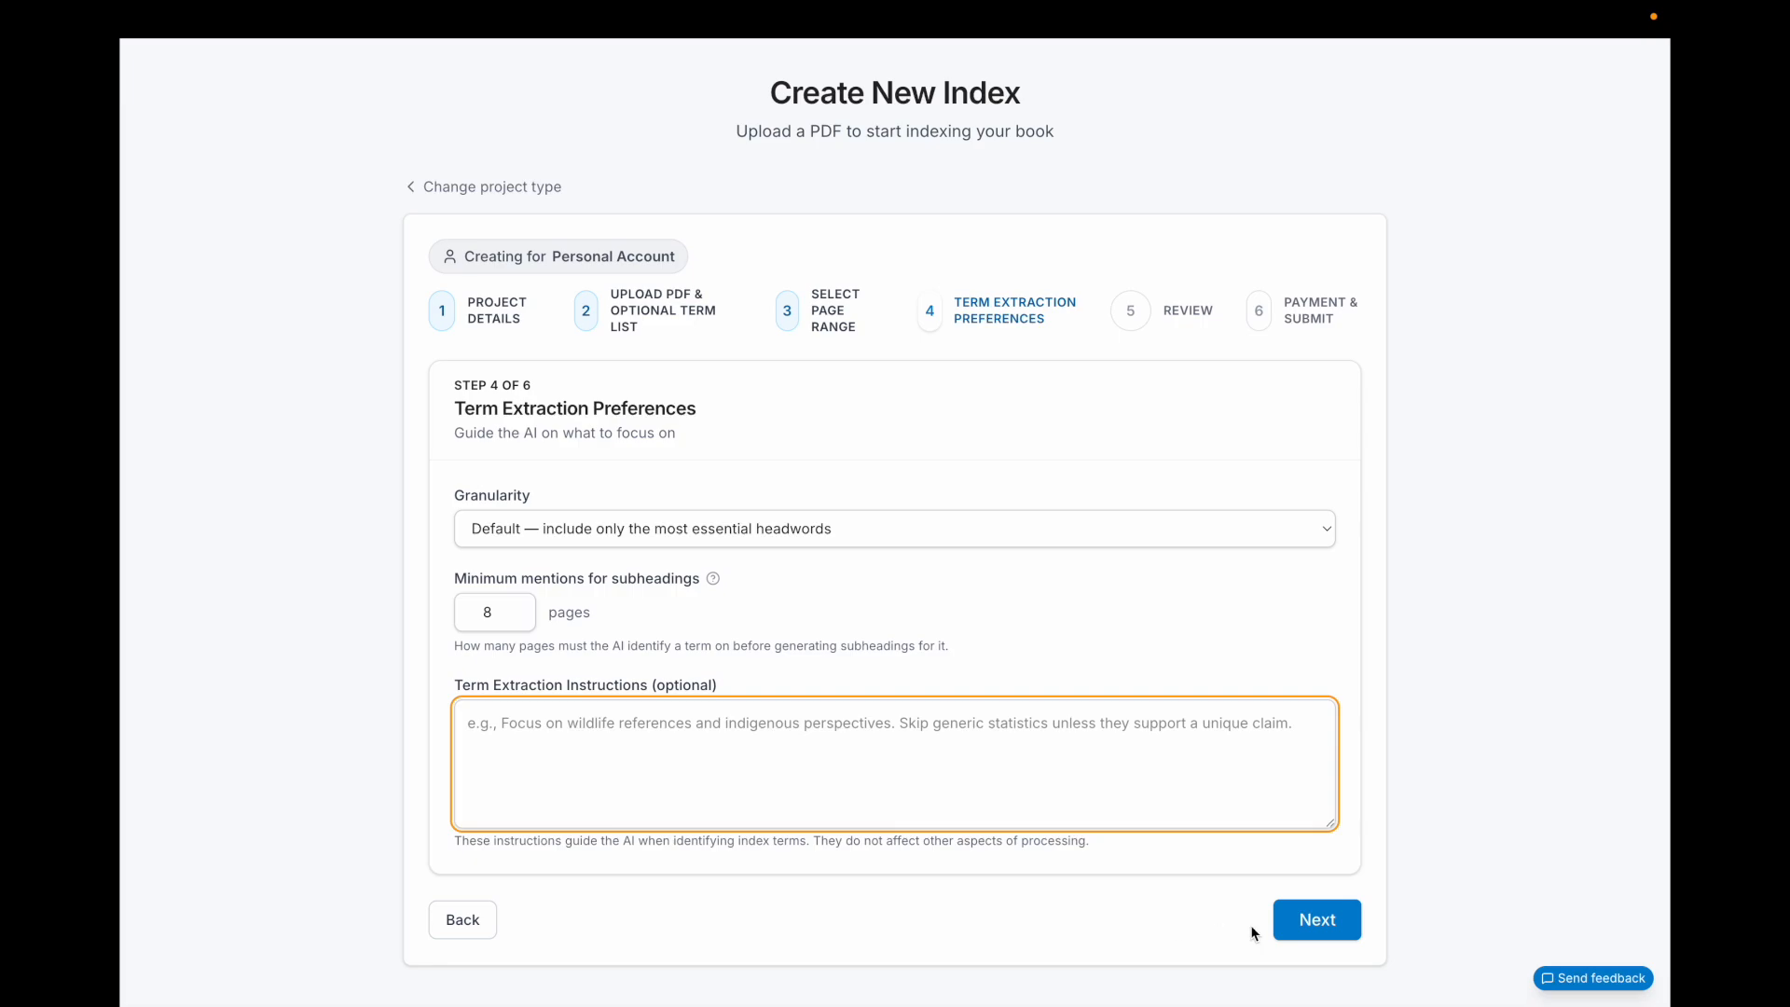
pyautogui.click(1286, 928)
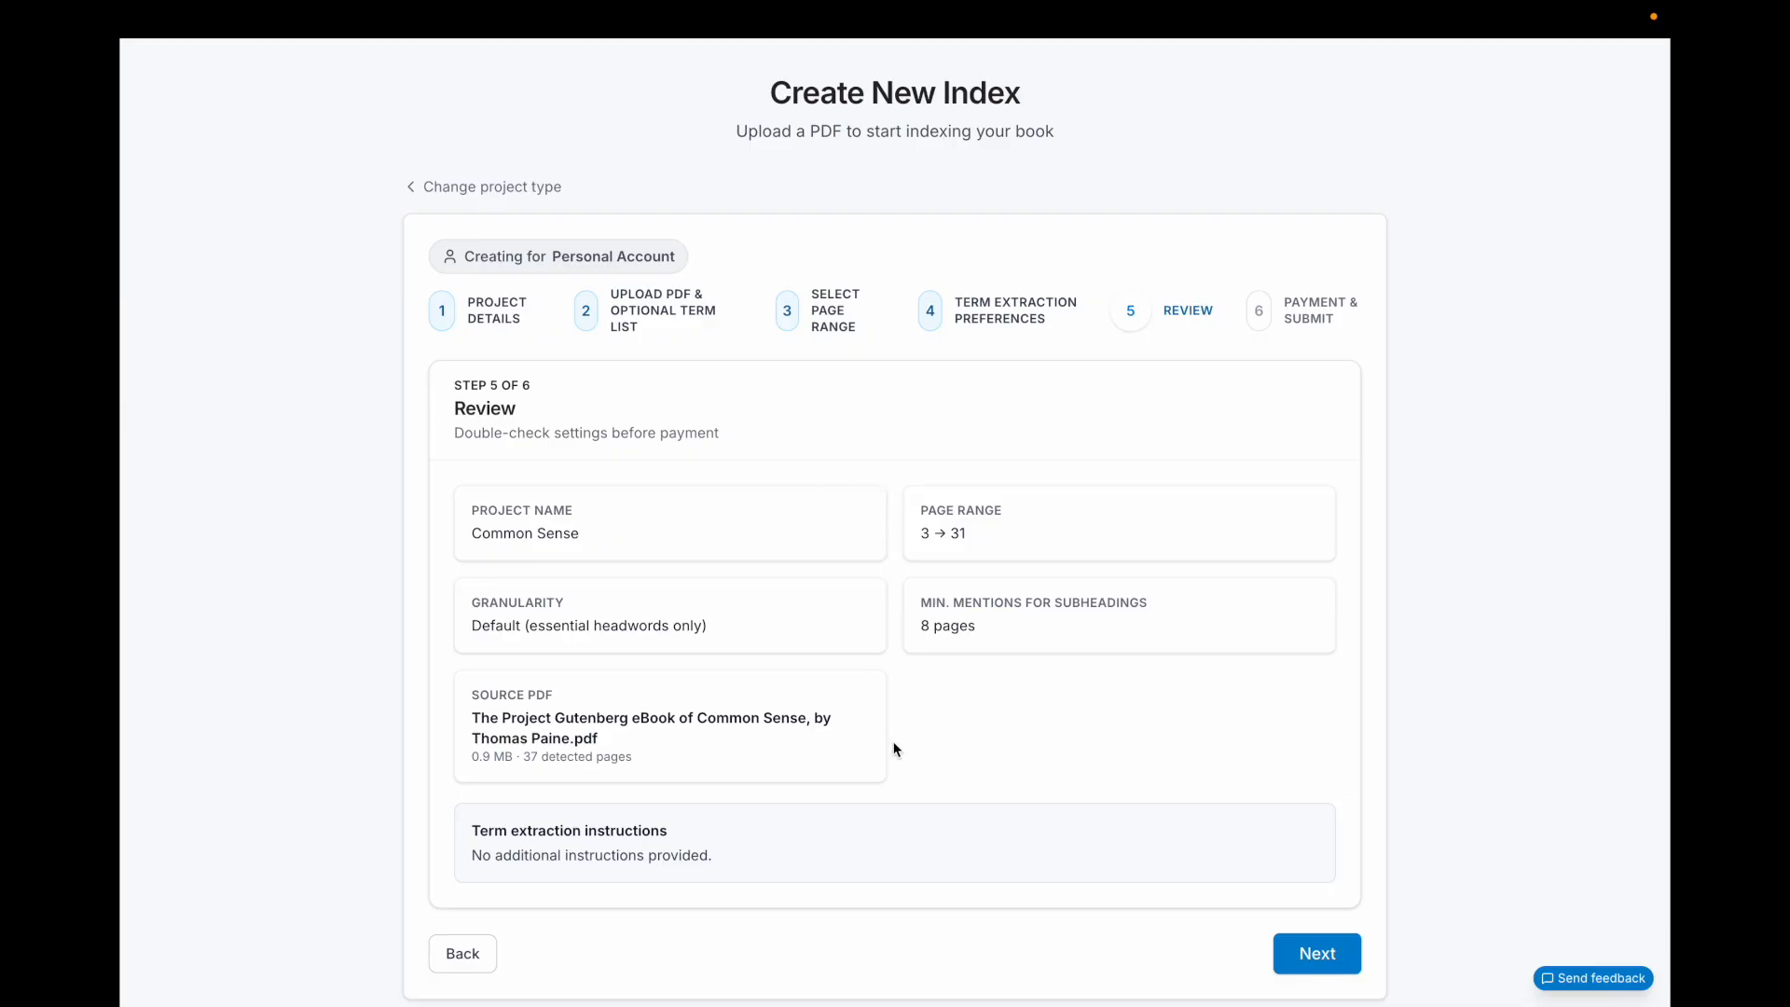
pyautogui.click(1296, 937)
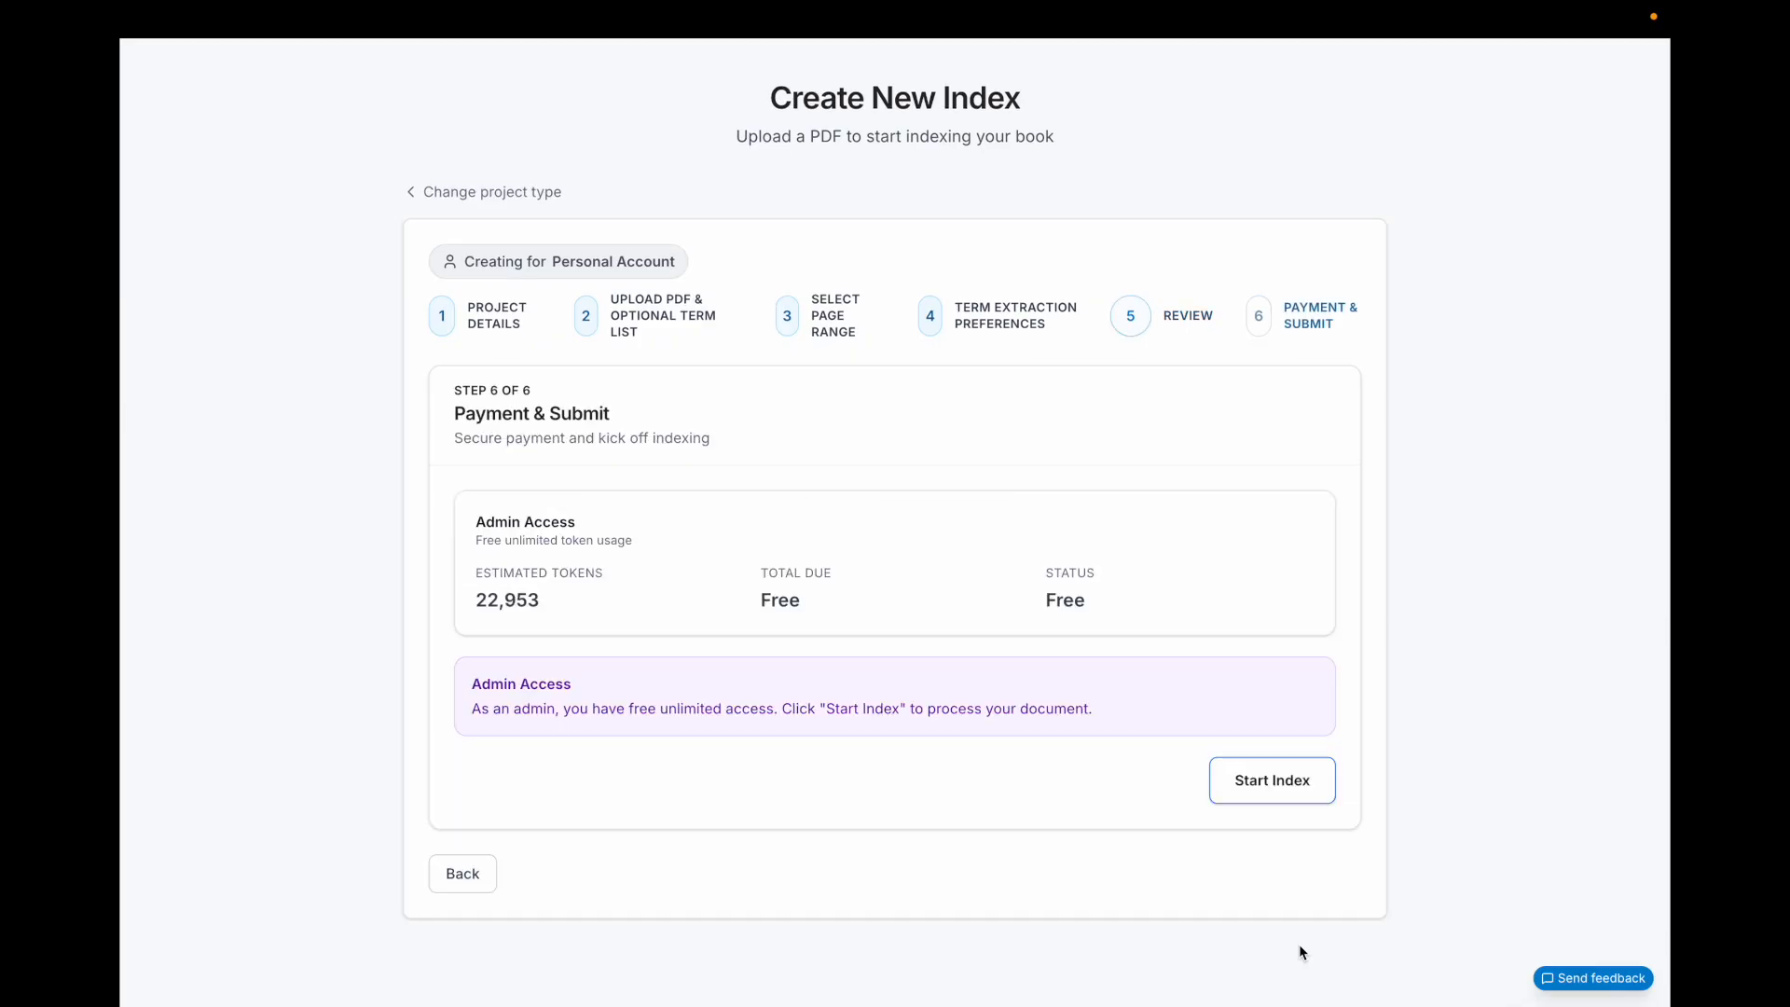